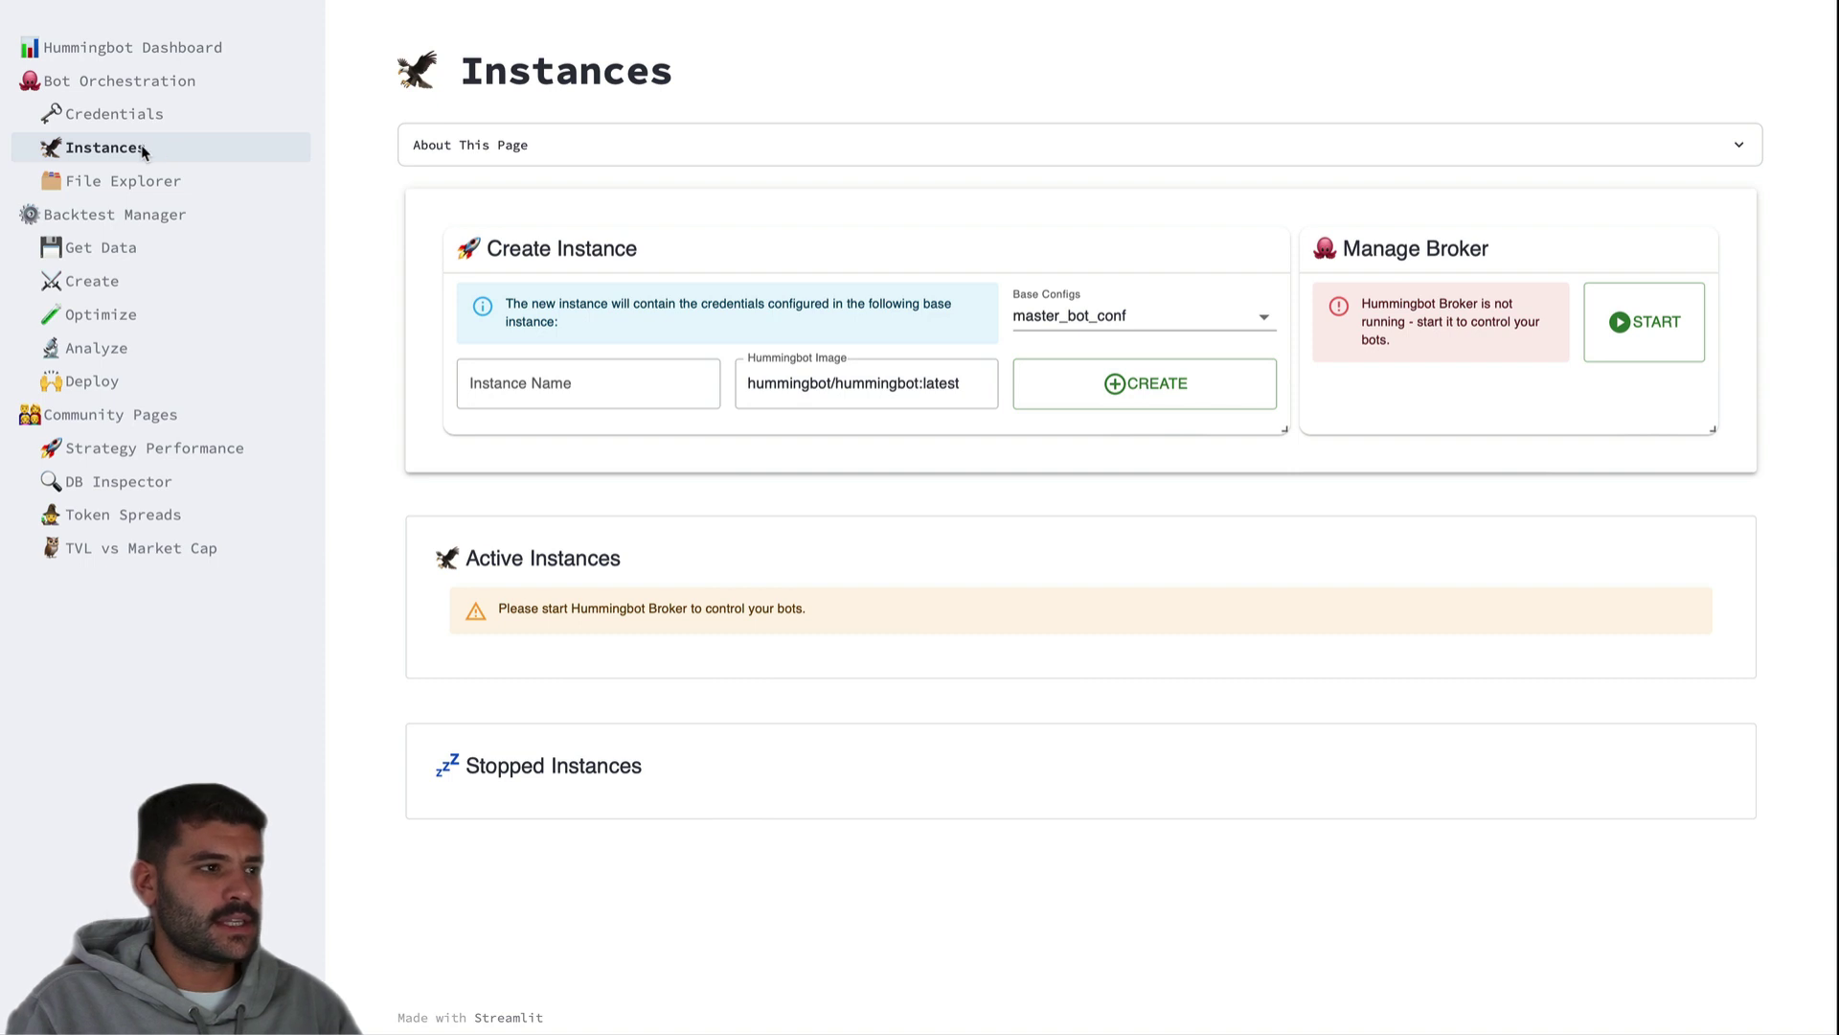
Start the Hummingbot Broker from the Manage Broker panel.
click(1628, 326)
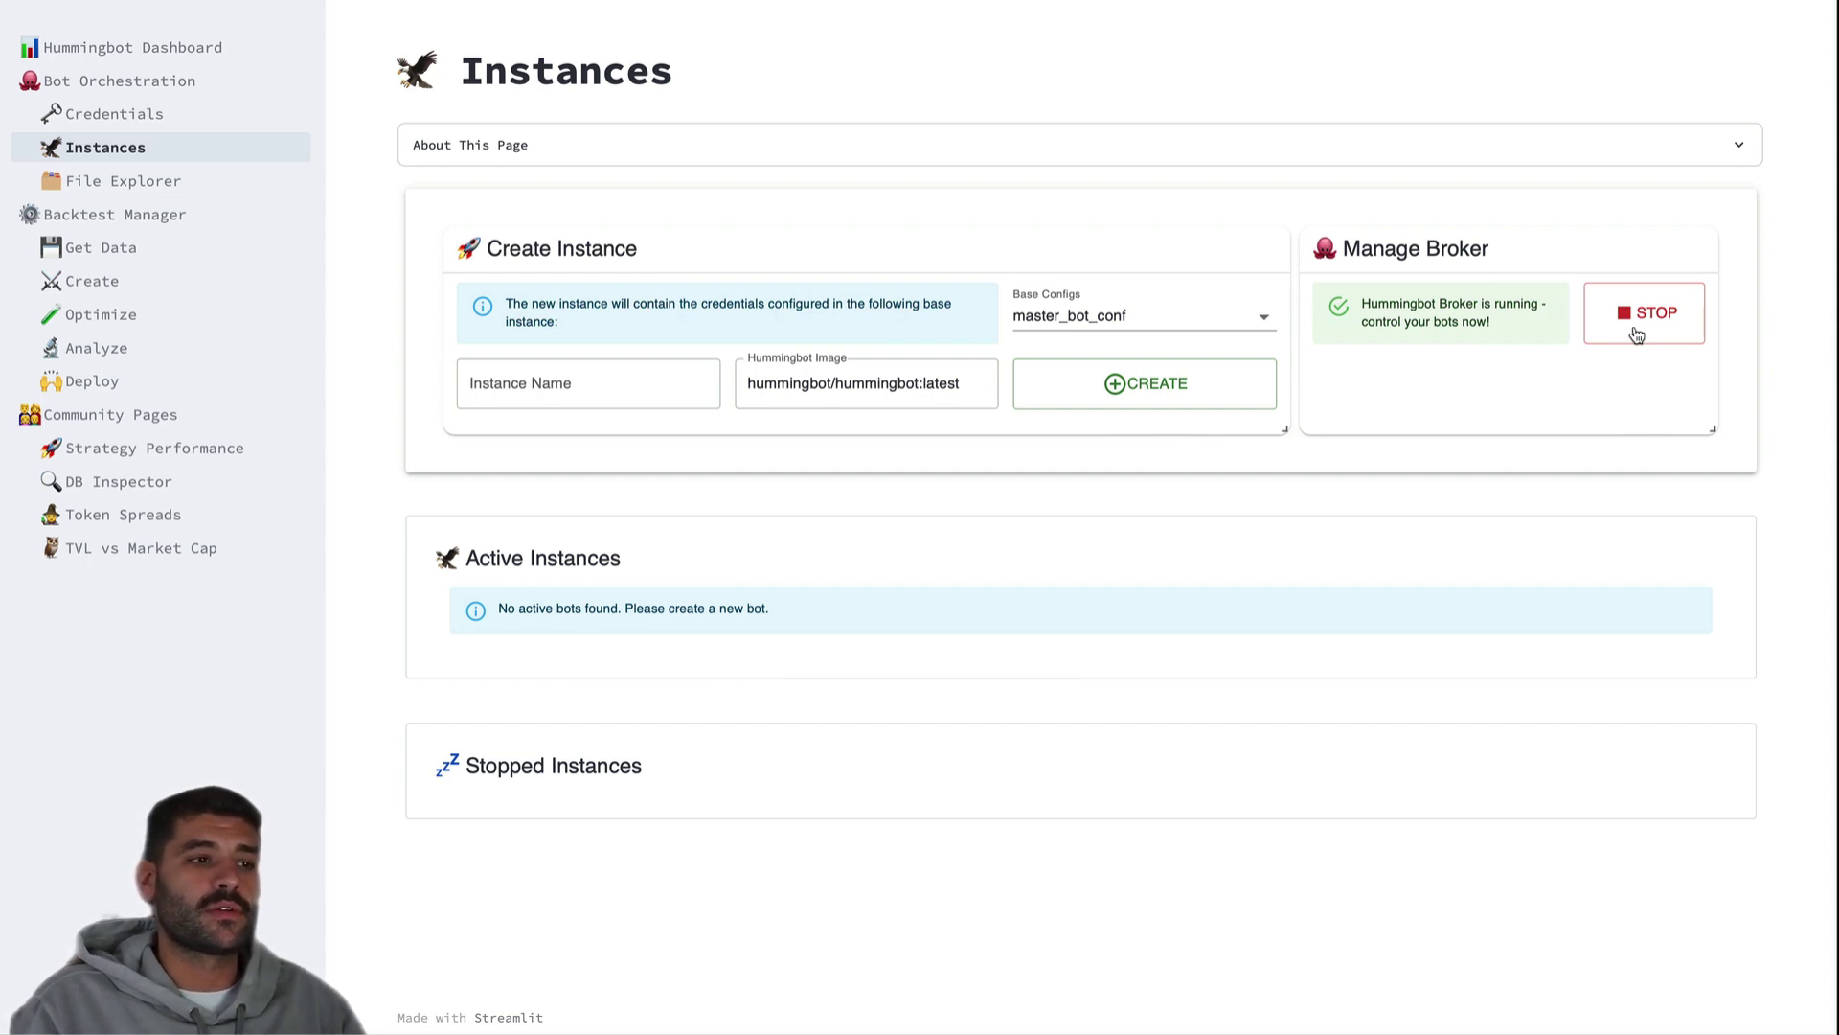
Enter instance name dman, confirm image hummingbot/hummingbot:latest, and pick base config master_bot_conf.
click(584, 372)
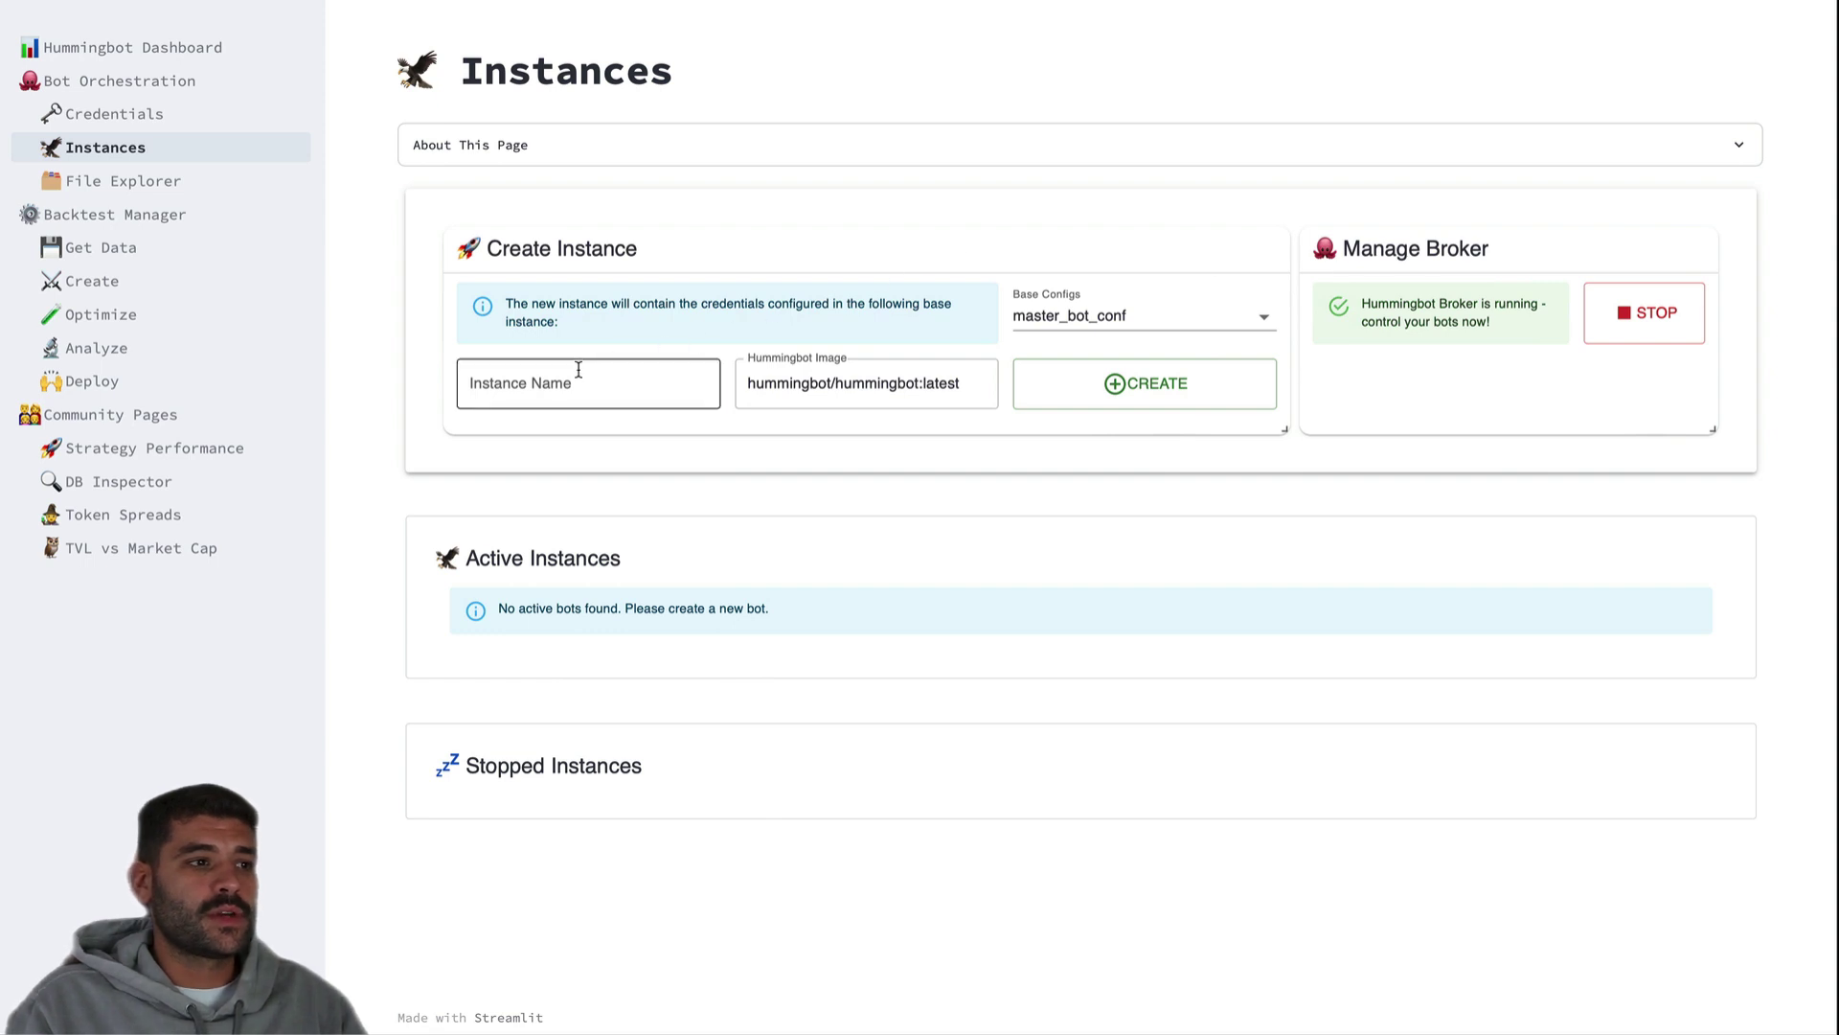
click(519, 387)
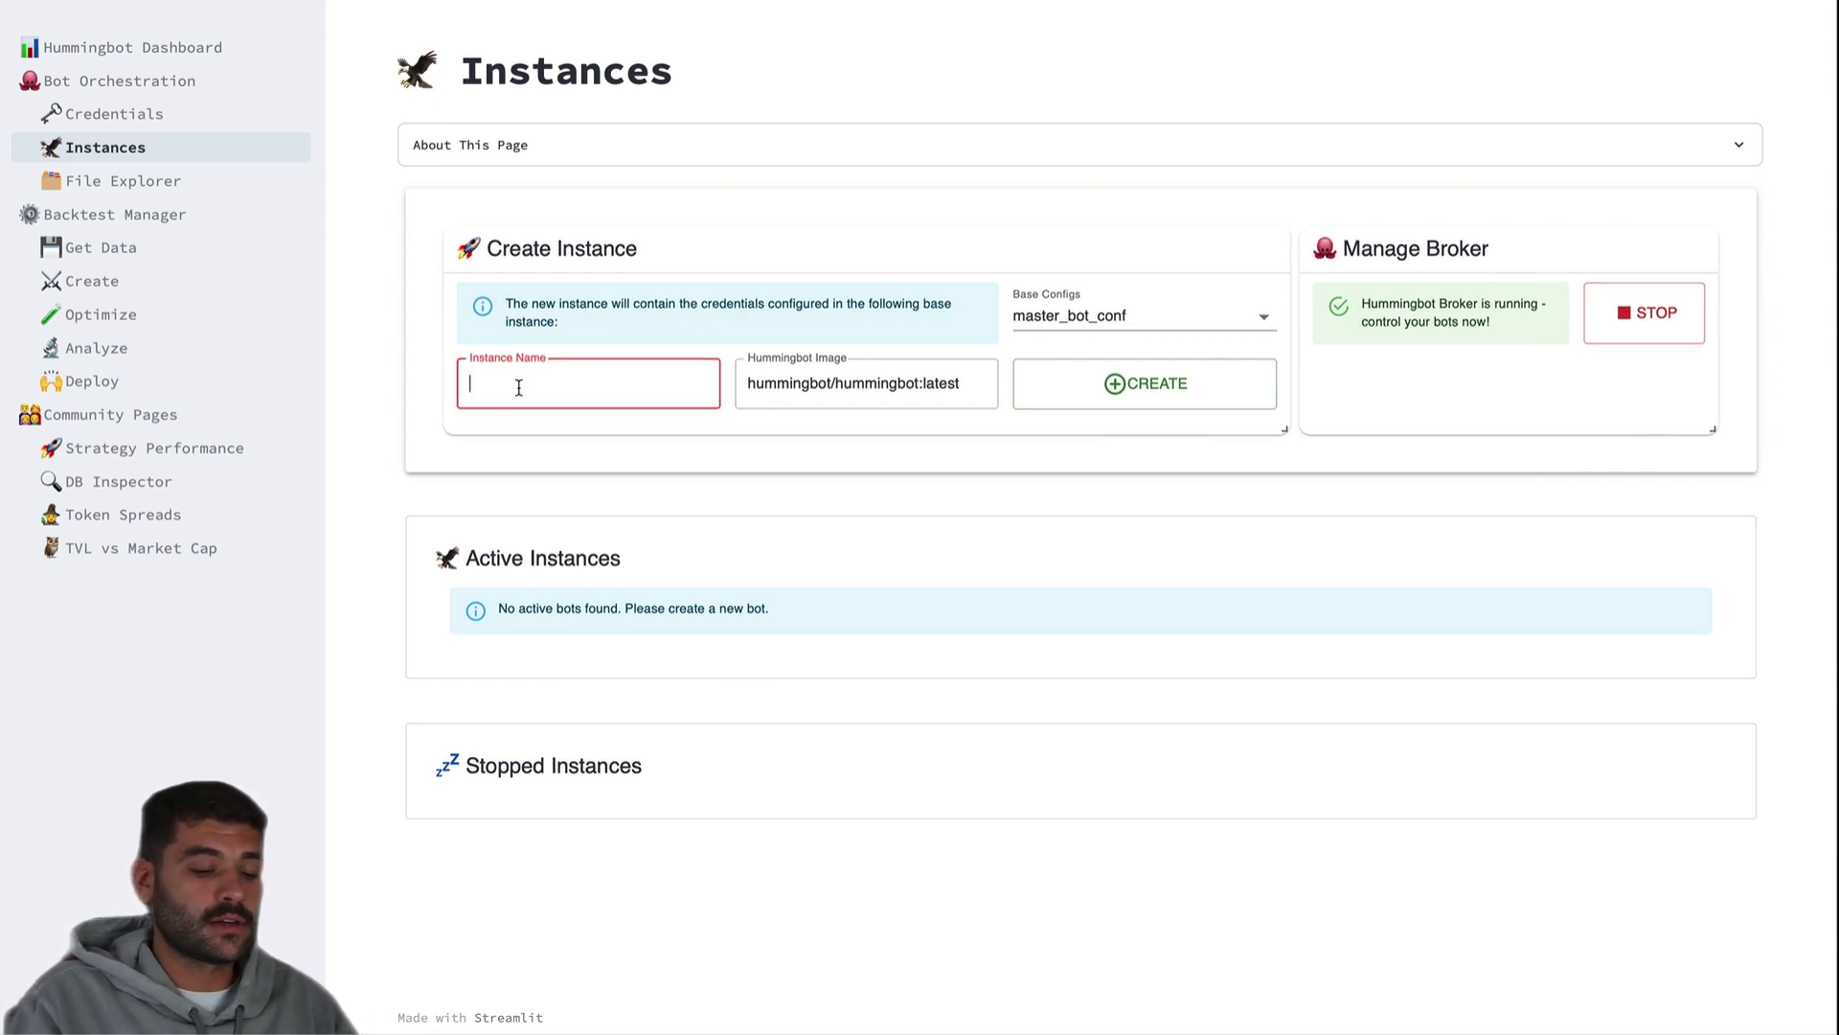
text(dman)
click(857, 333)
click(834, 378)
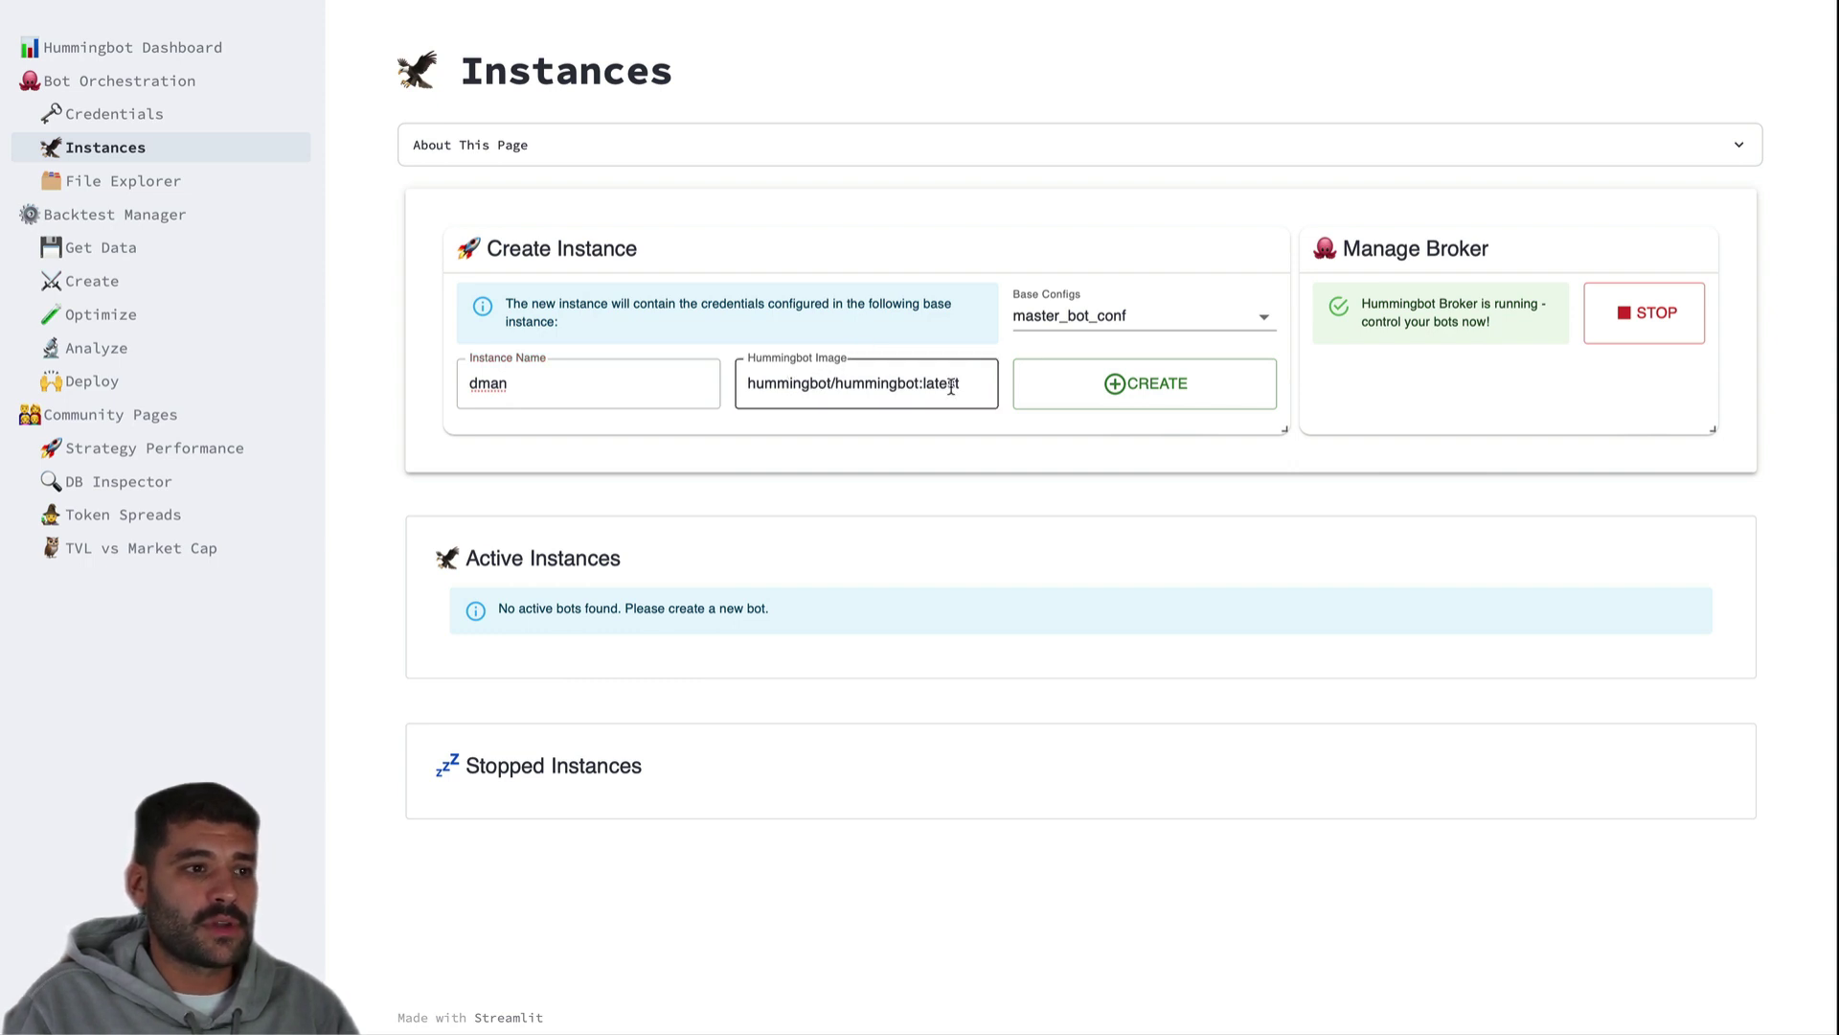
click(1111, 319)
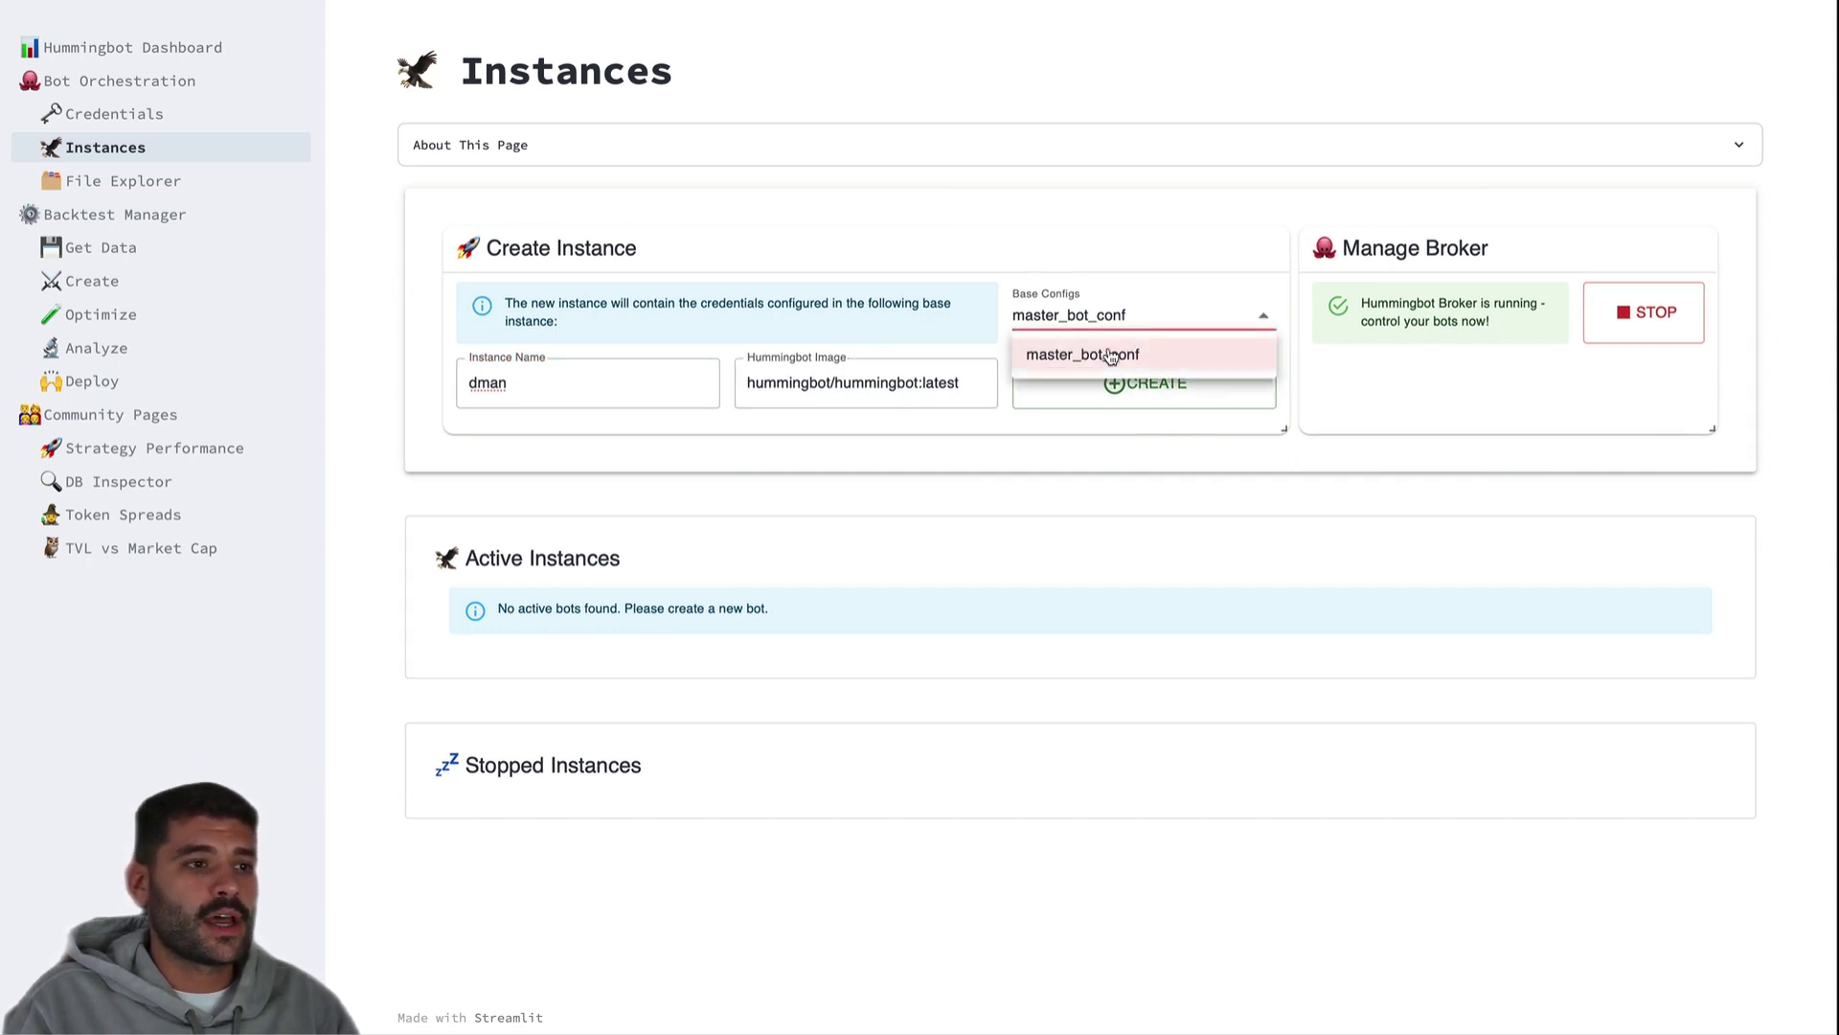
click(1109, 357)
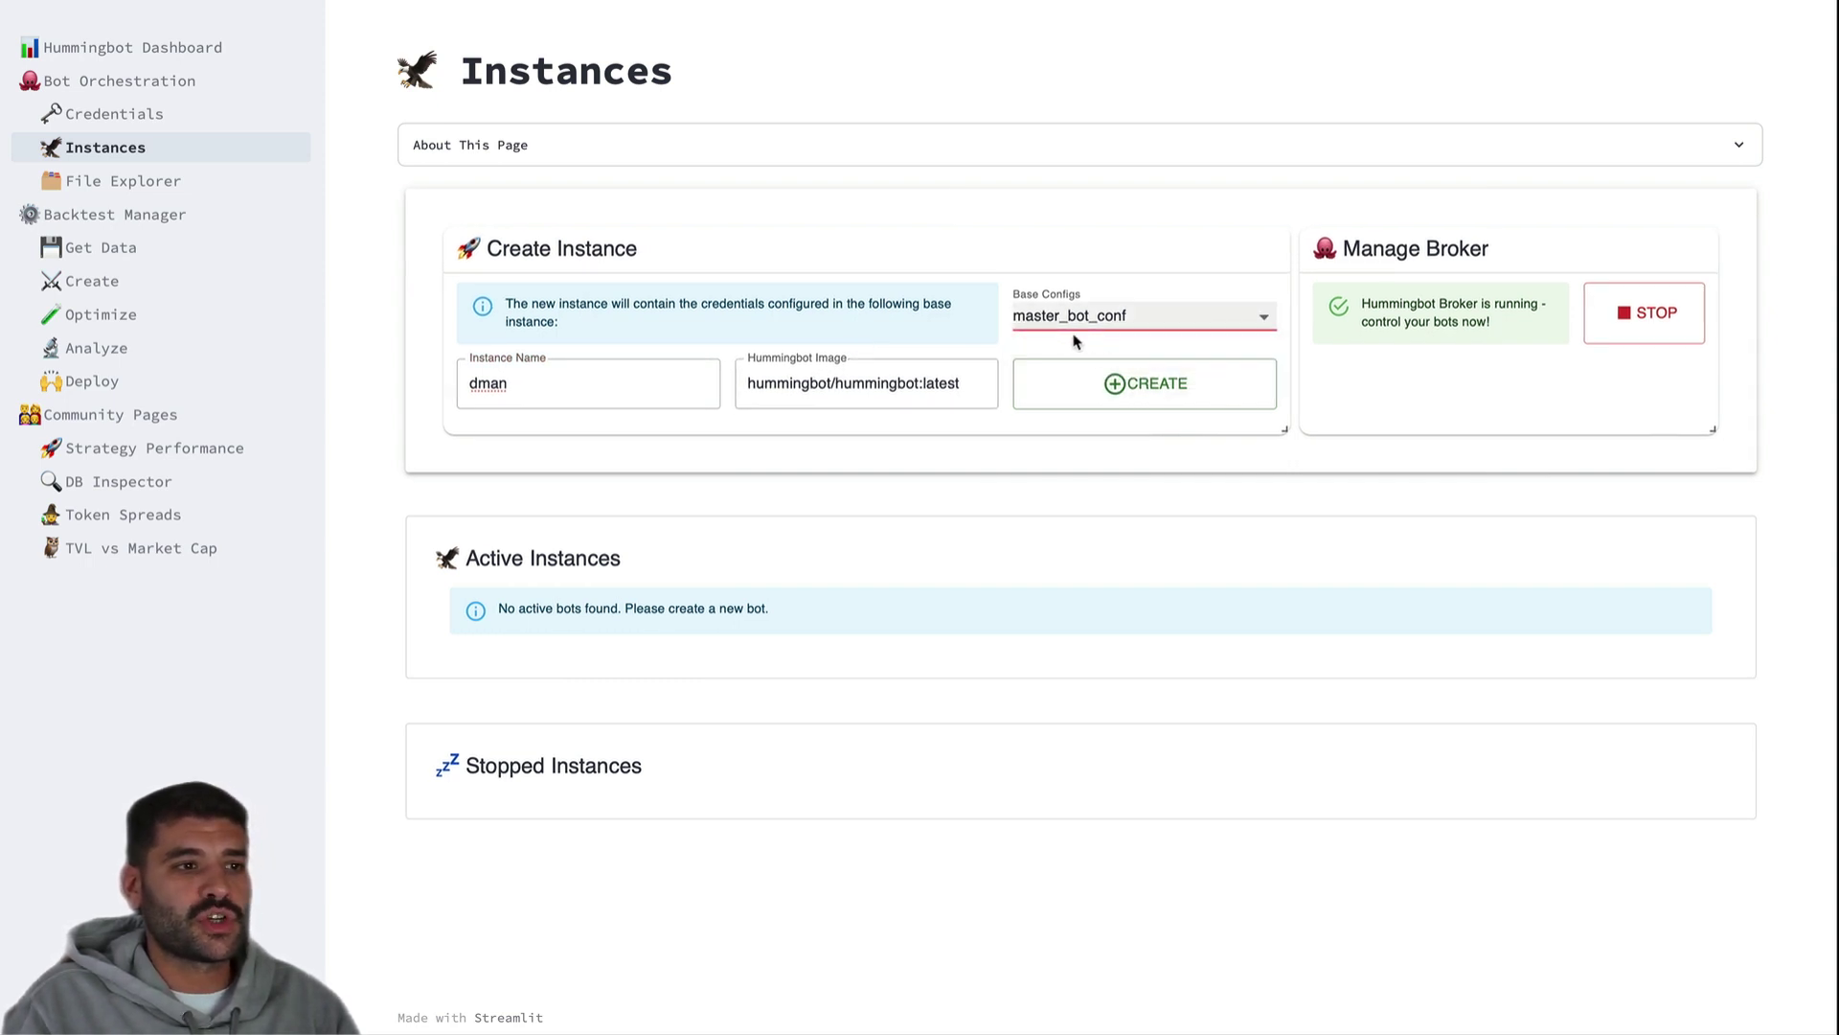
Create the hummingbot-dman instance and view its script list without choosing a script.
click(1138, 394)
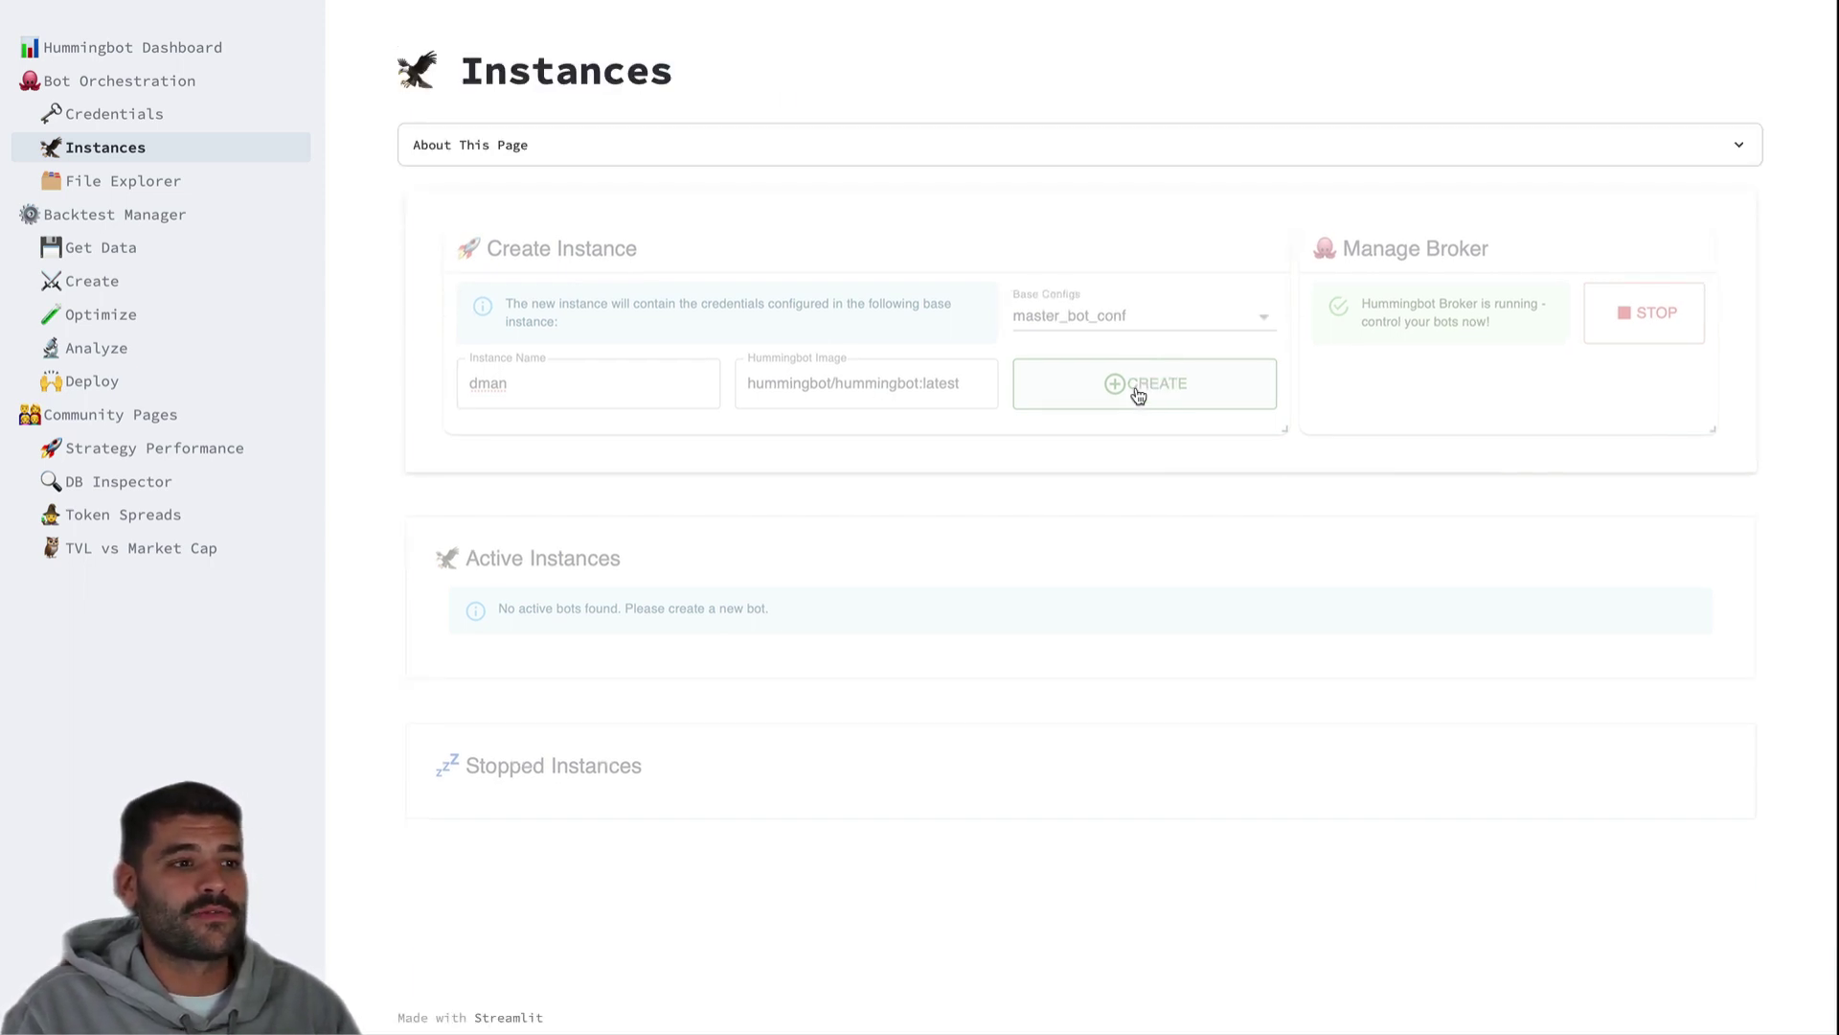
scroll(1385, 620, down, 1)
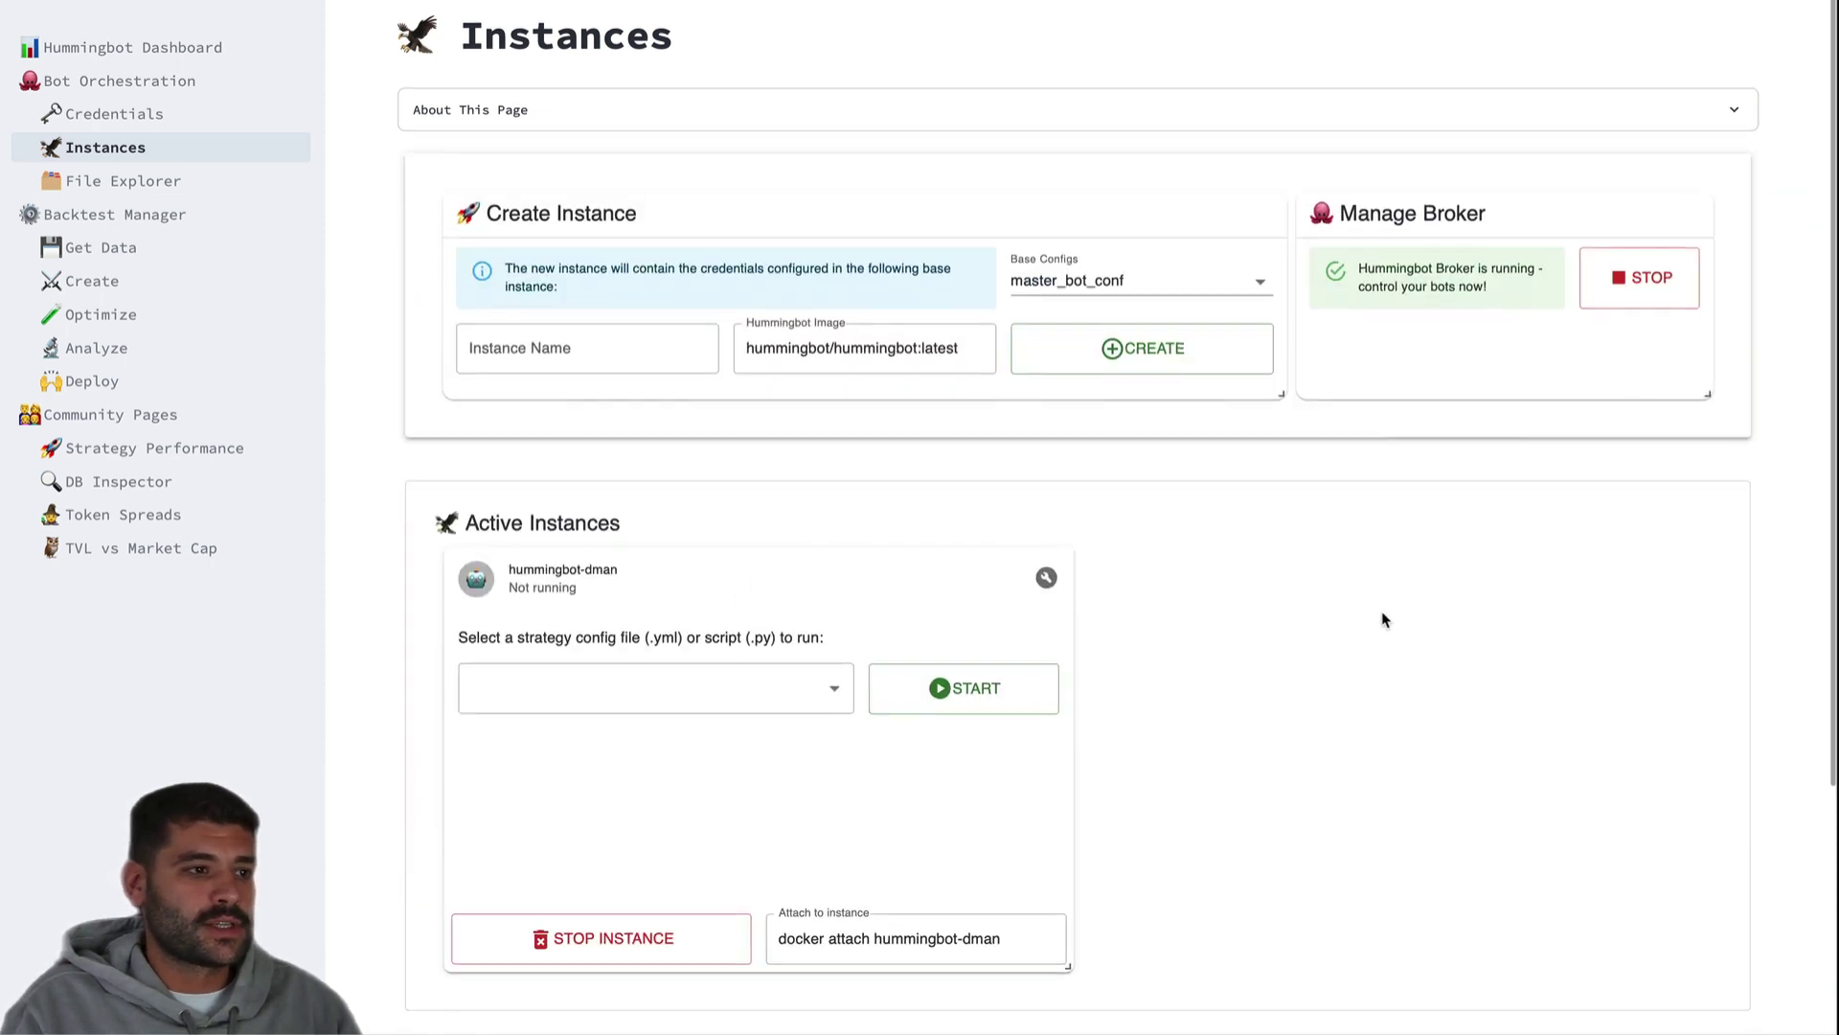
scroll(1384, 620, down, 1)
click(809, 542)
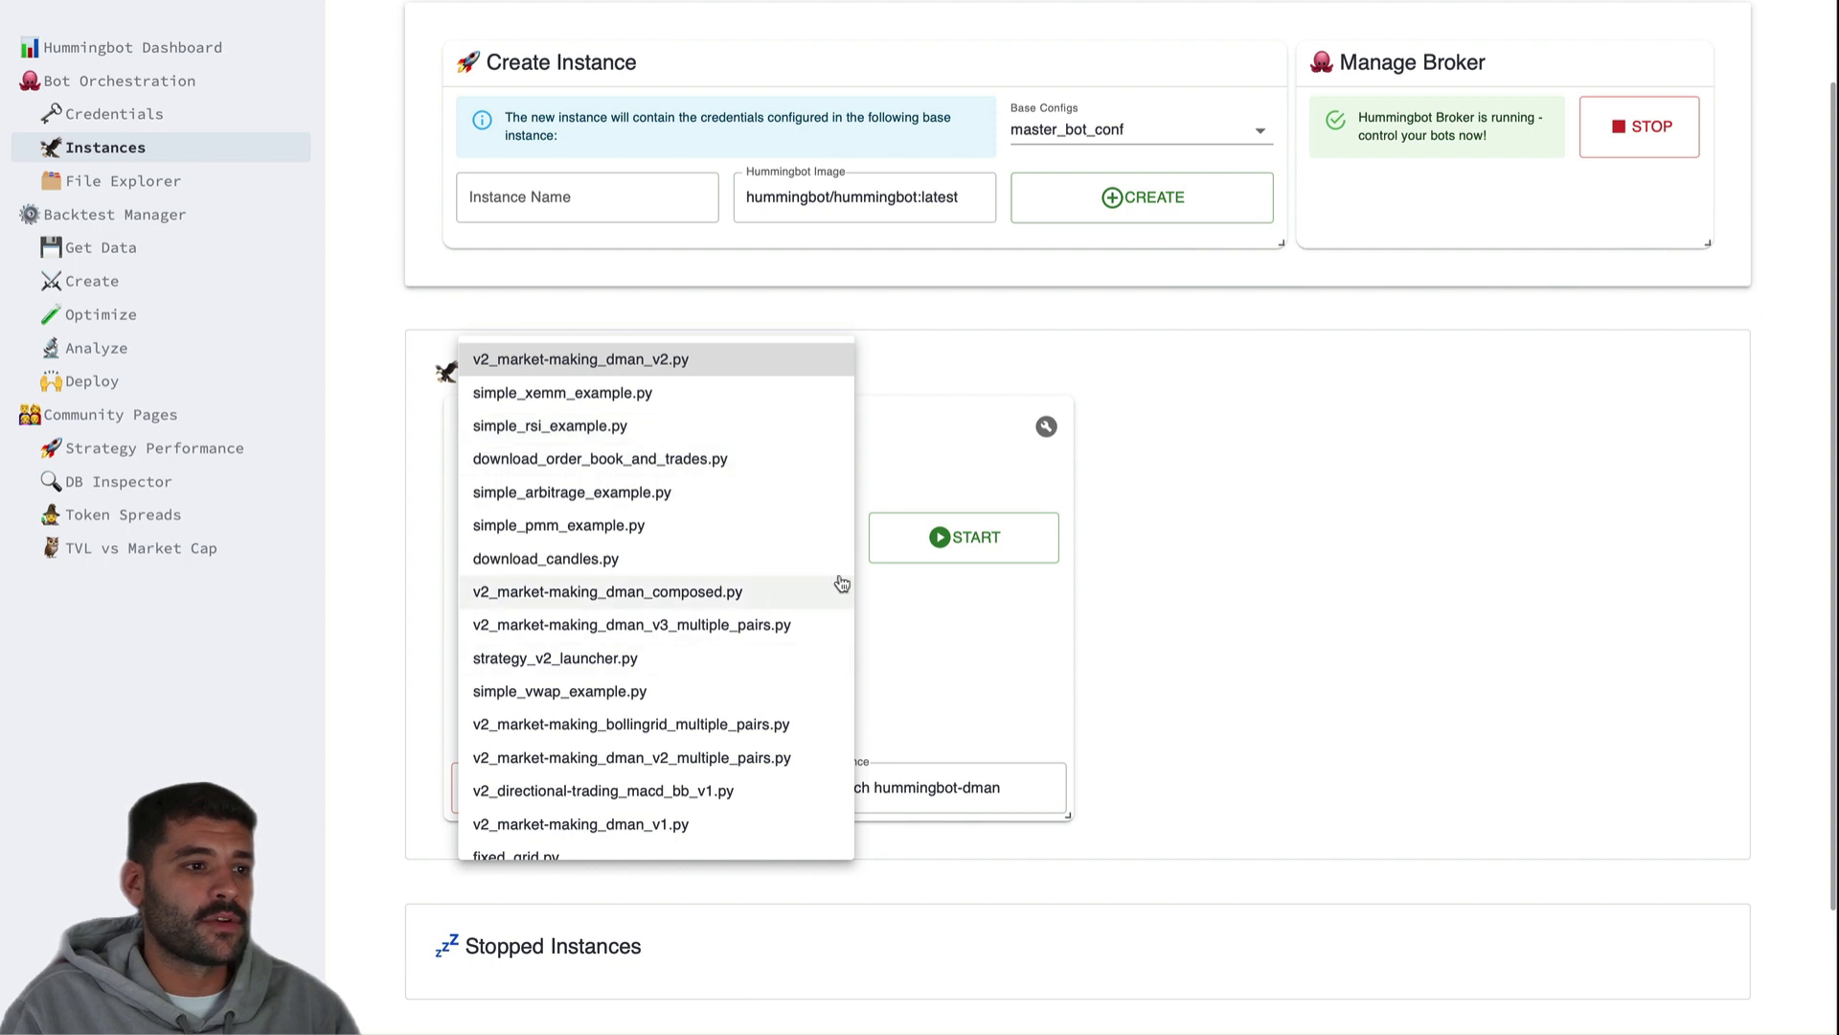
click(1205, 576)
Create a second bot instance named dman2.
click(578, 196)
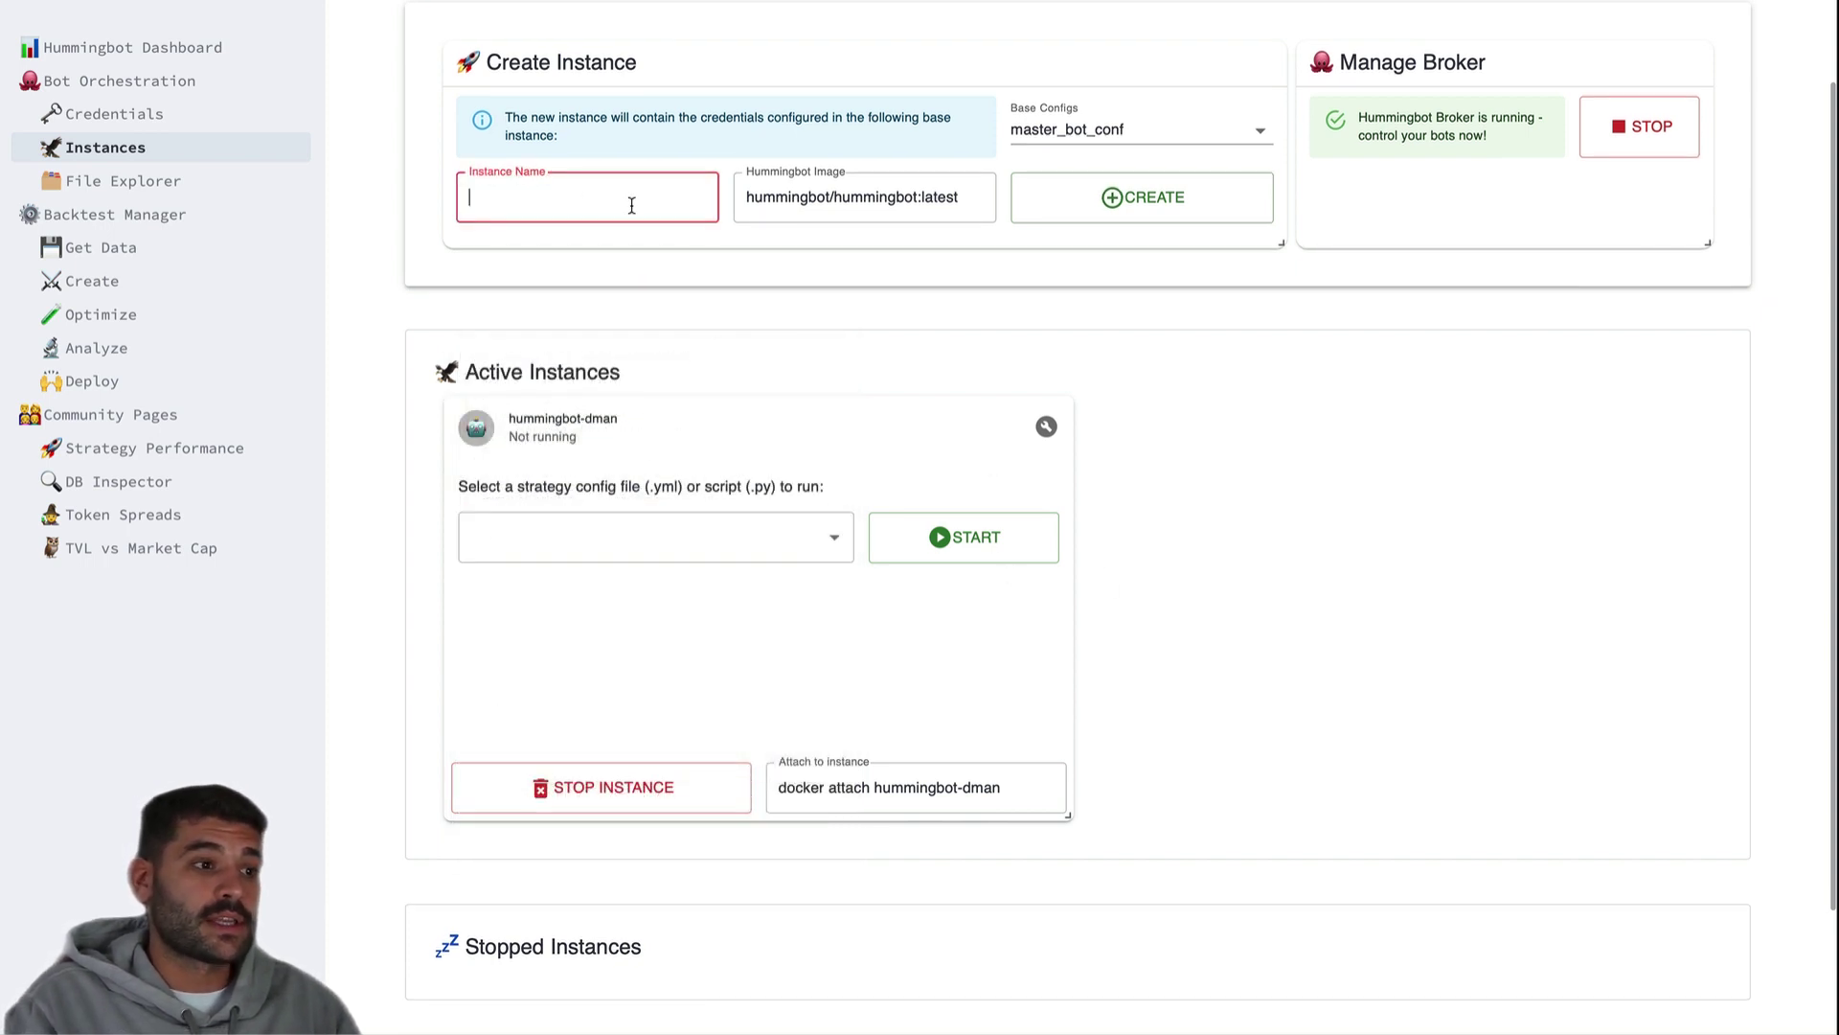
text(dman2)
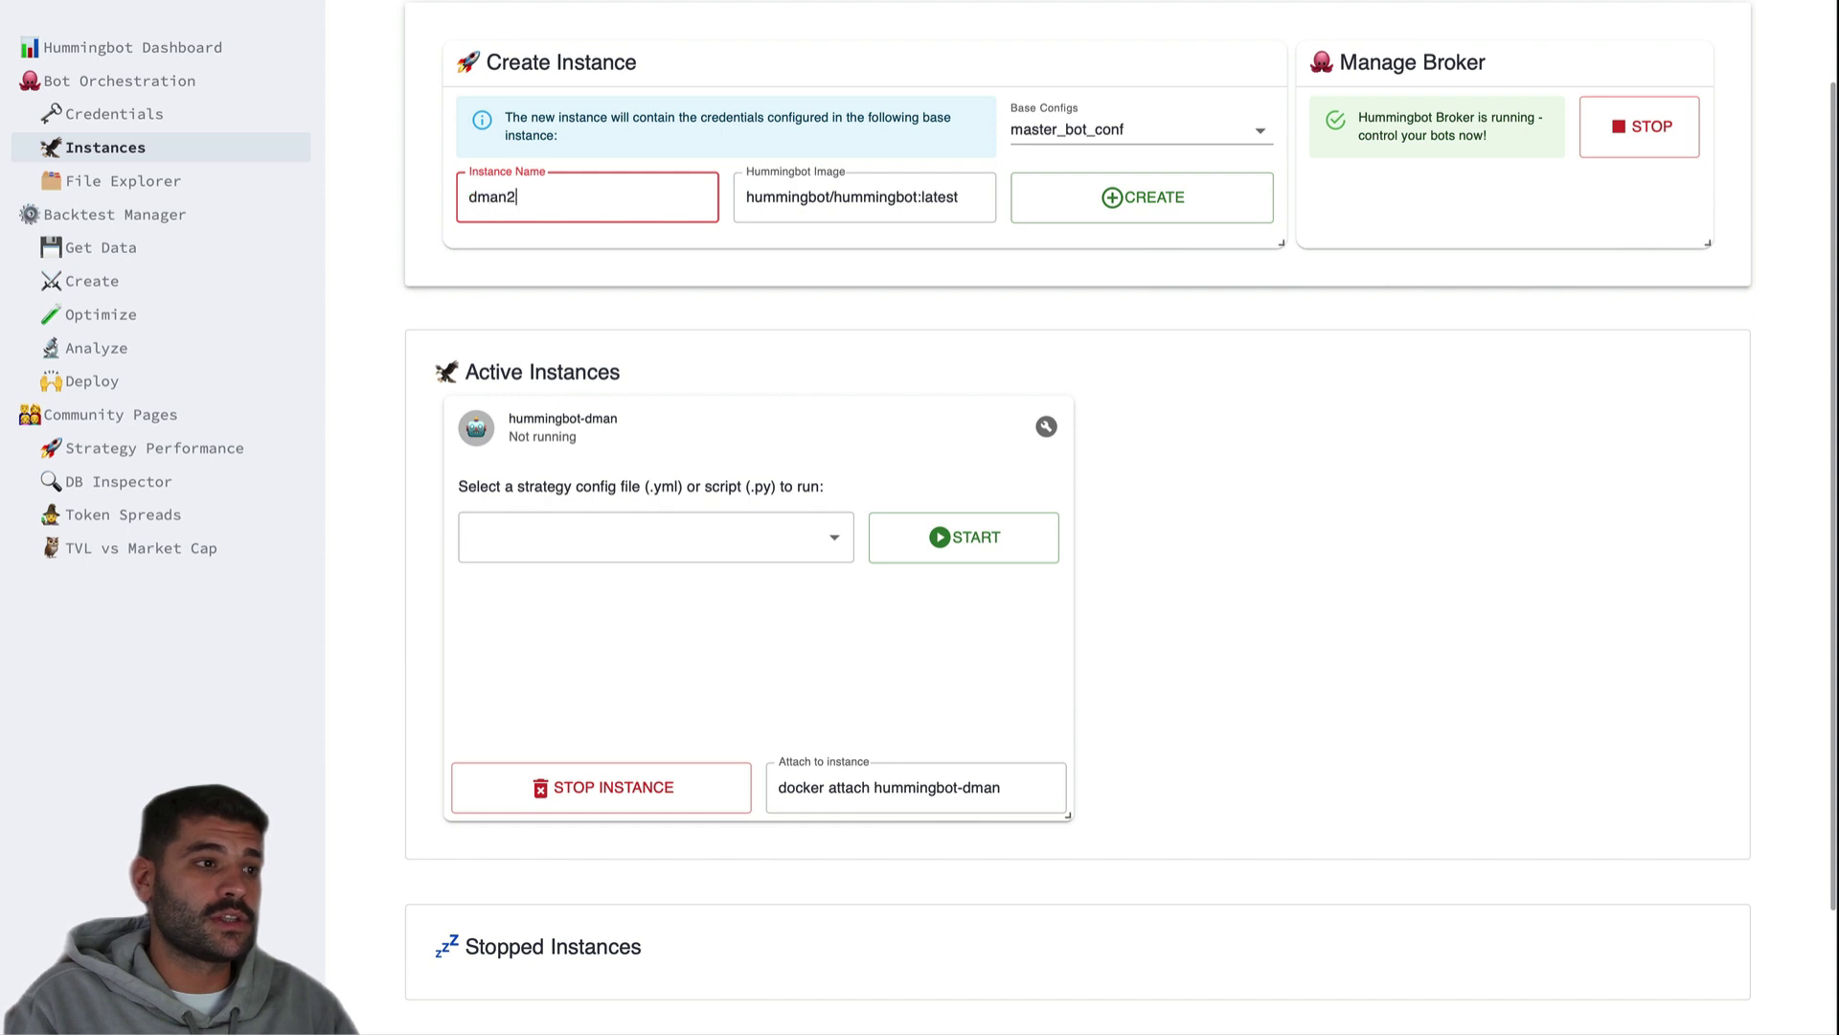
click(1120, 216)
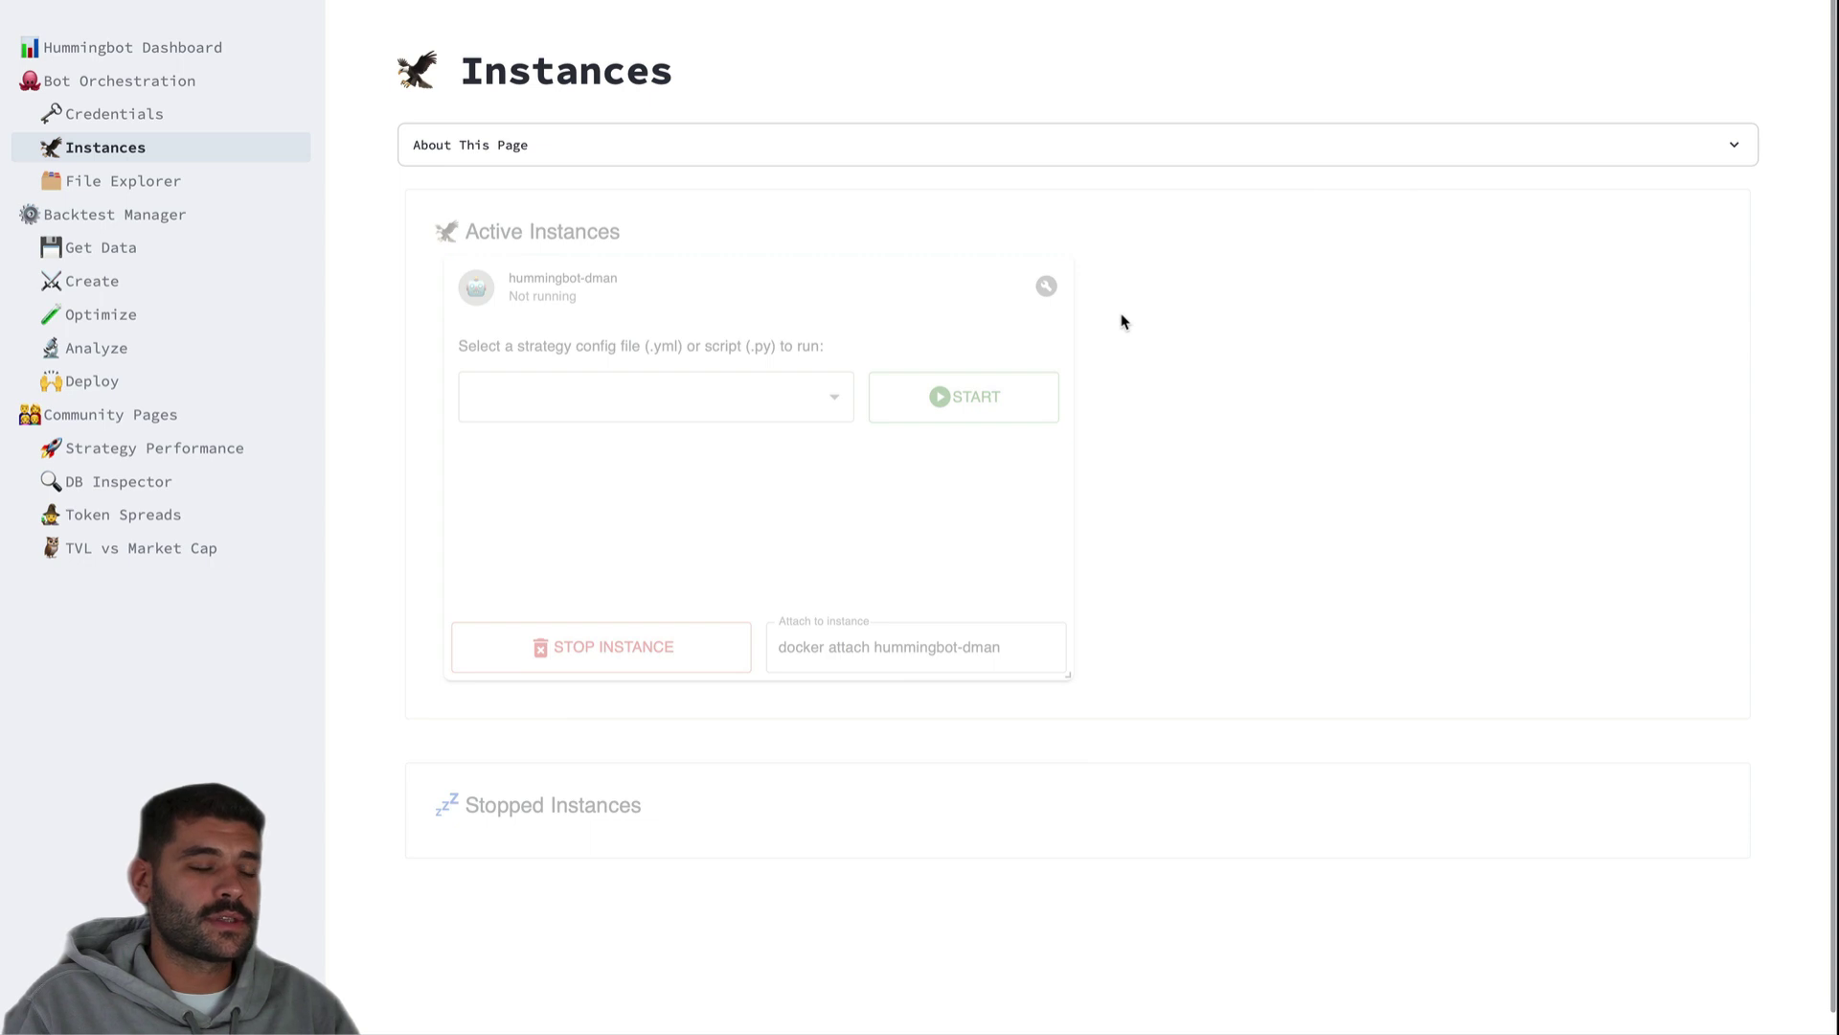
Check the script lists of hummingbot-dman2 and hummingbot-dman without selecting anything.
scroll(1235, 573, down, 2)
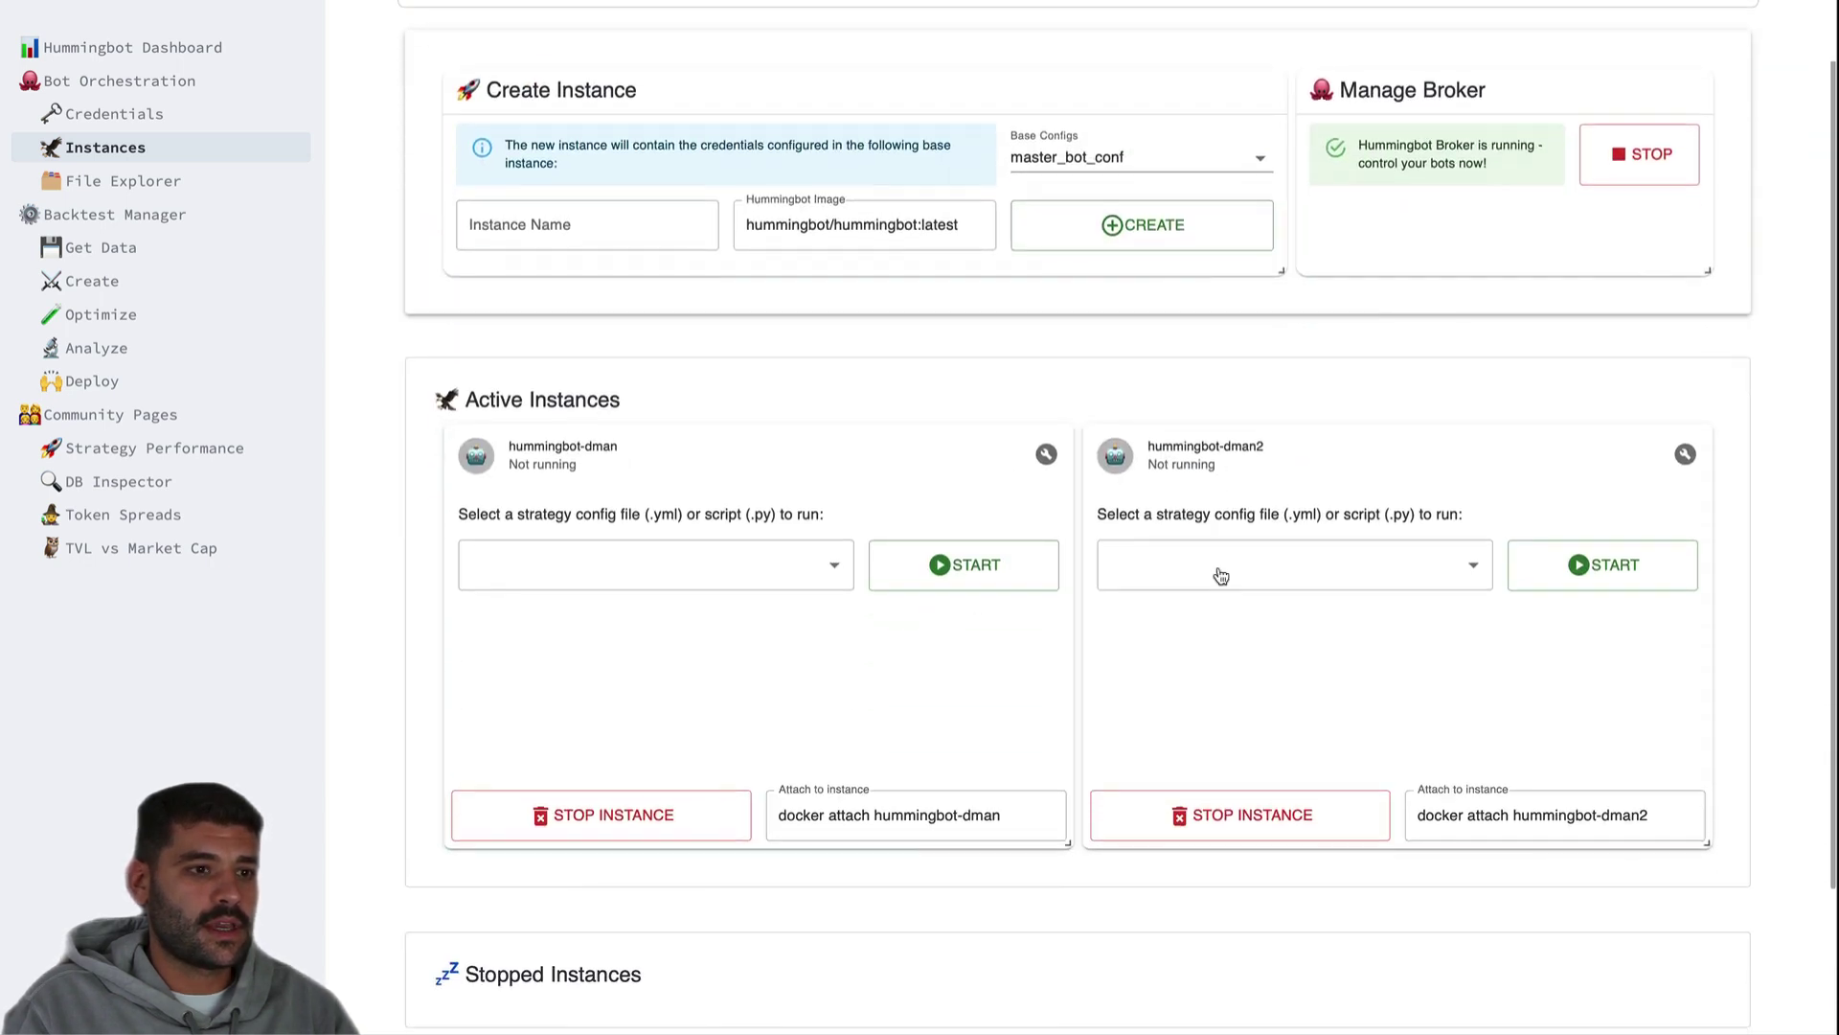
click(1235, 572)
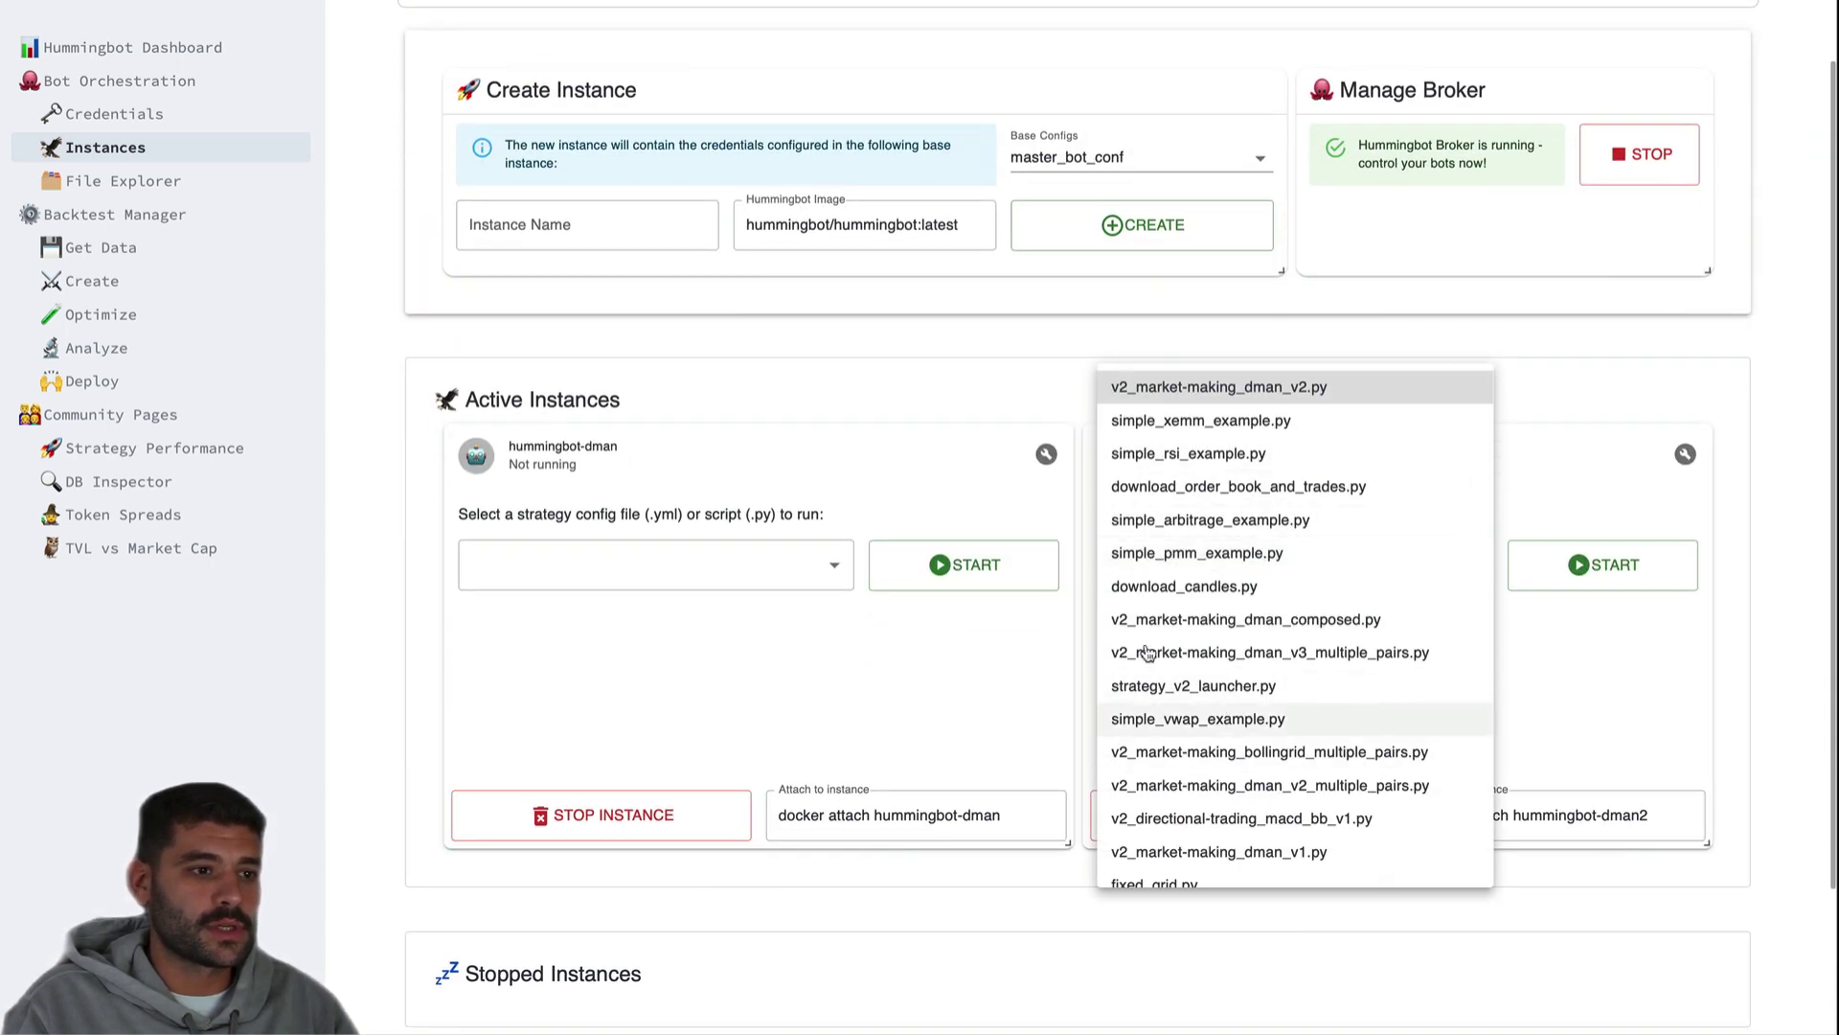
click(808, 564)
click(807, 565)
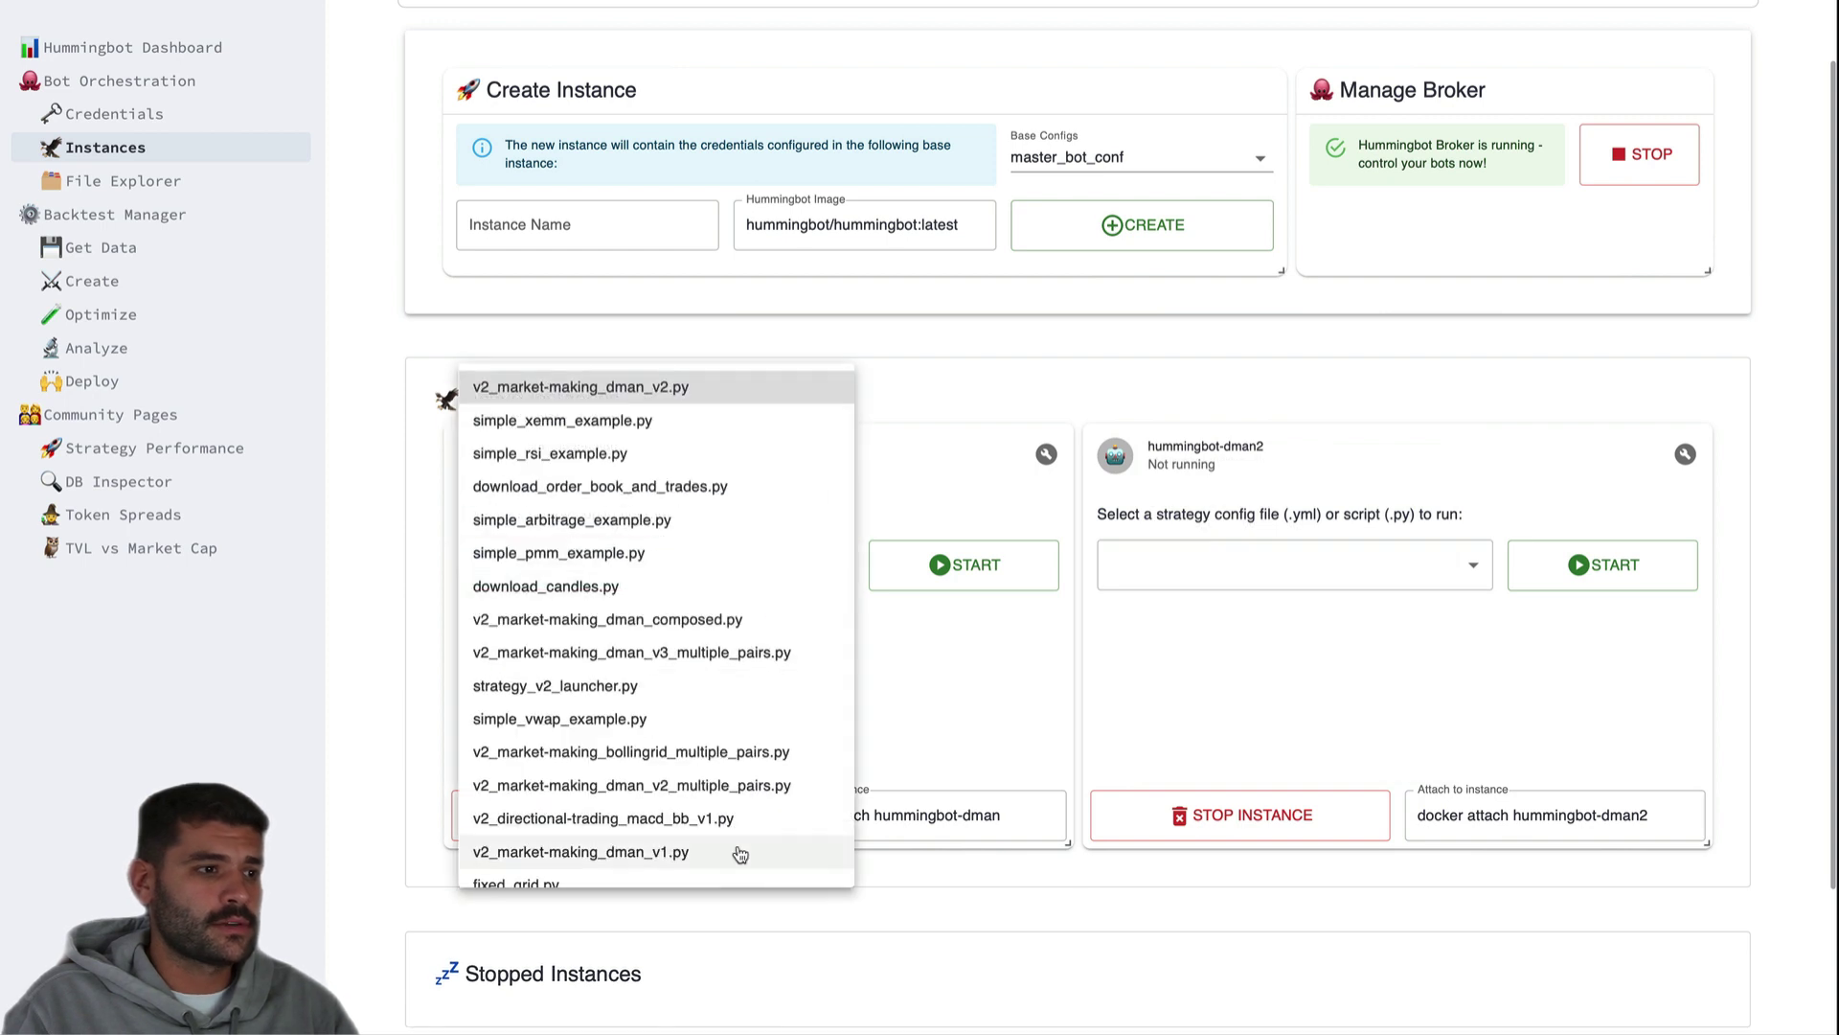
click(967, 511)
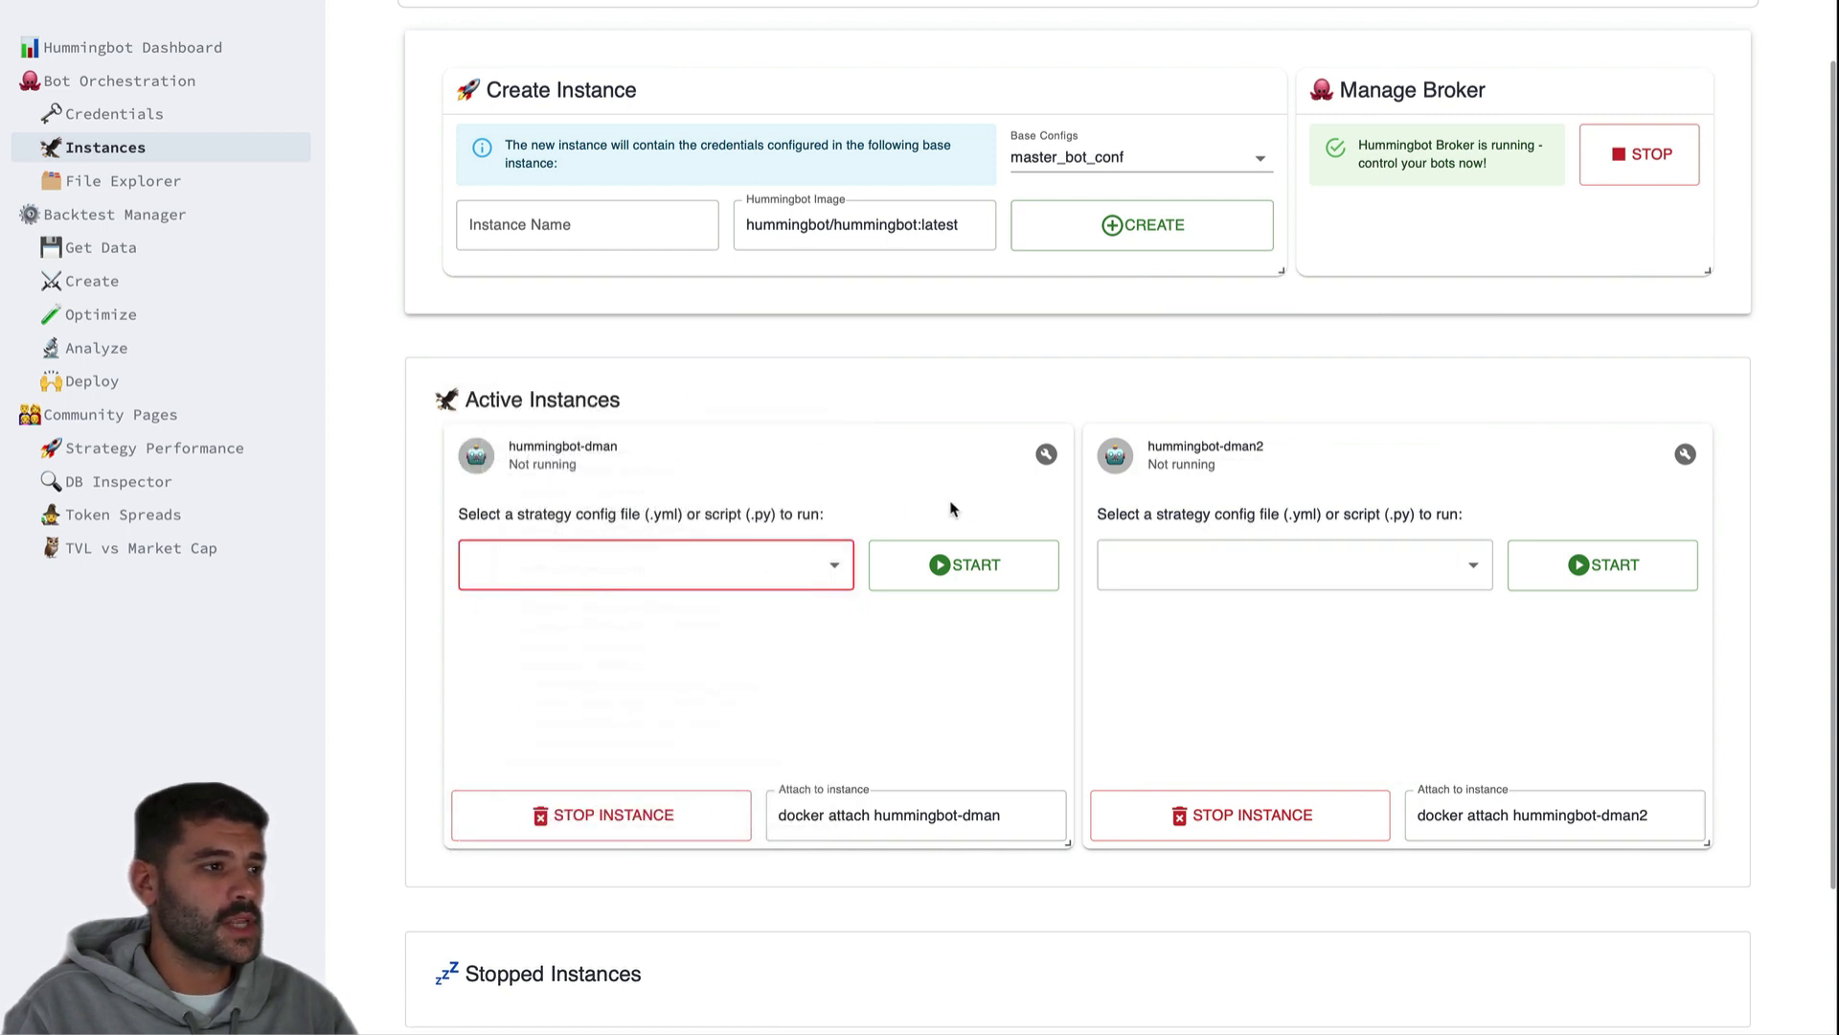
In File Explorer, open hummingbot-dman2's Scripts folder and select v2_market-making_dman_v3_multiple_pairs.py.
click(117, 182)
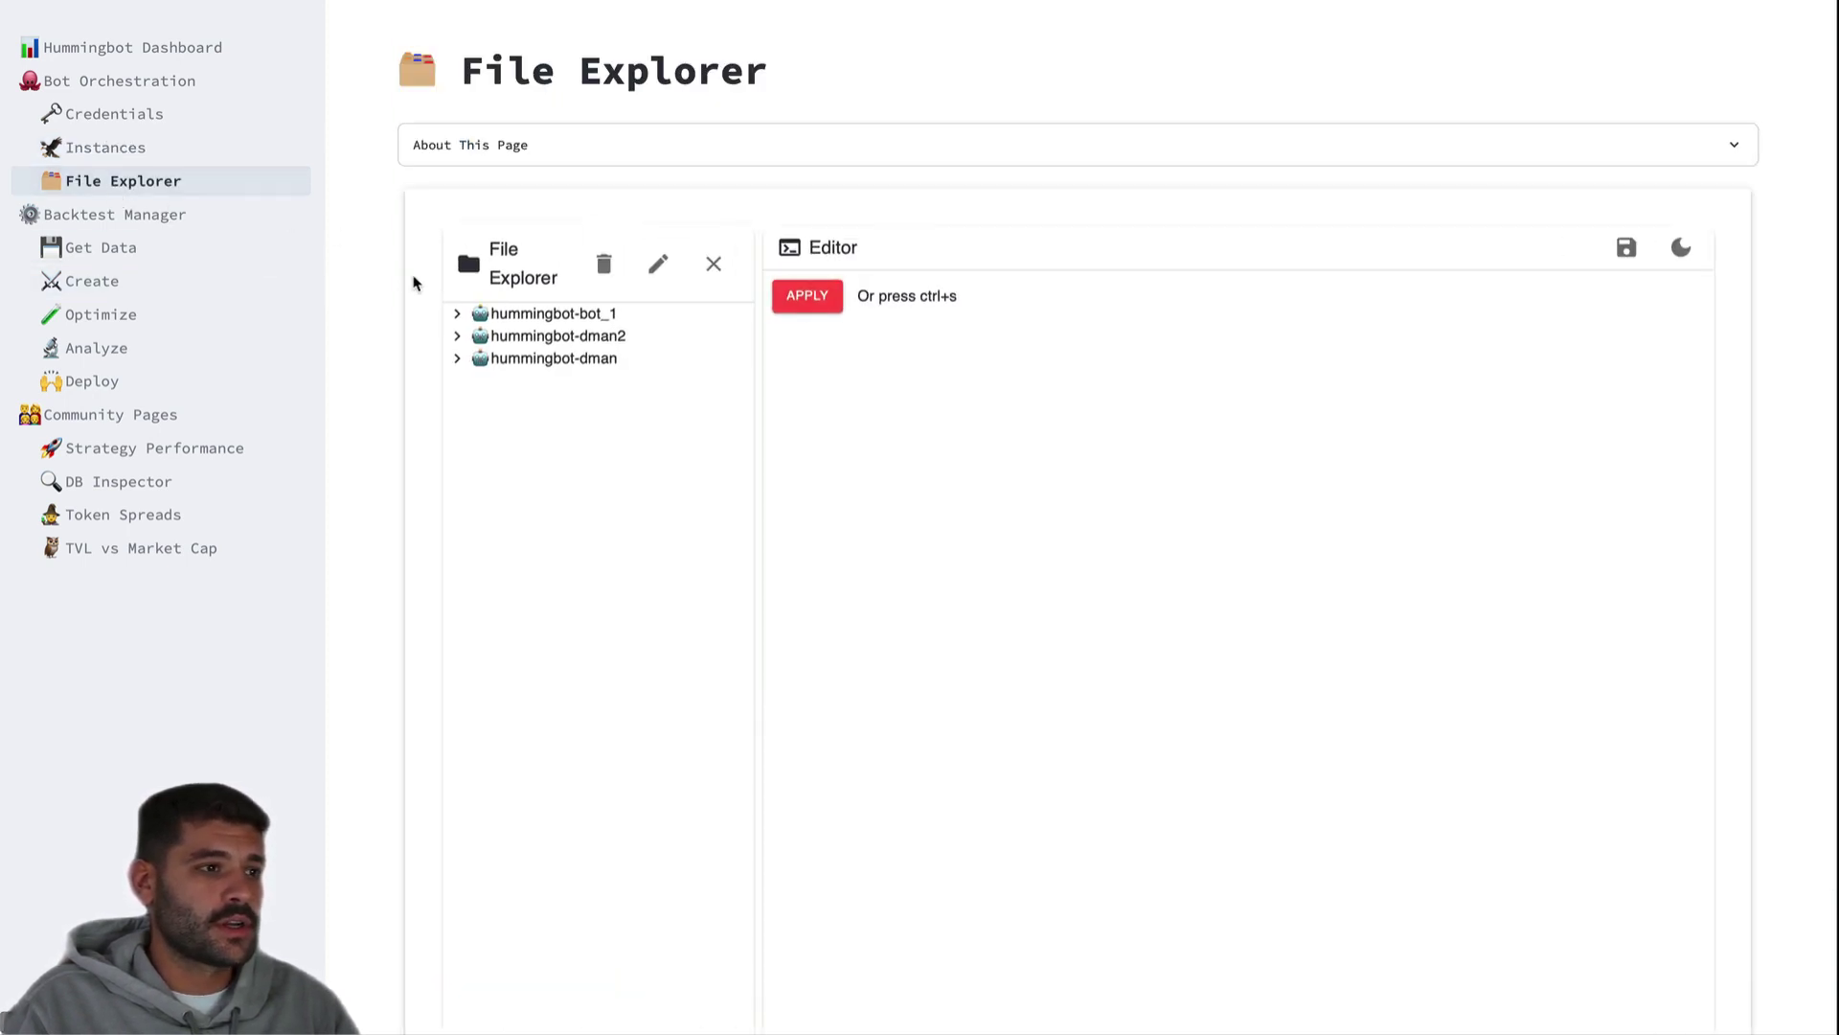
click(457, 336)
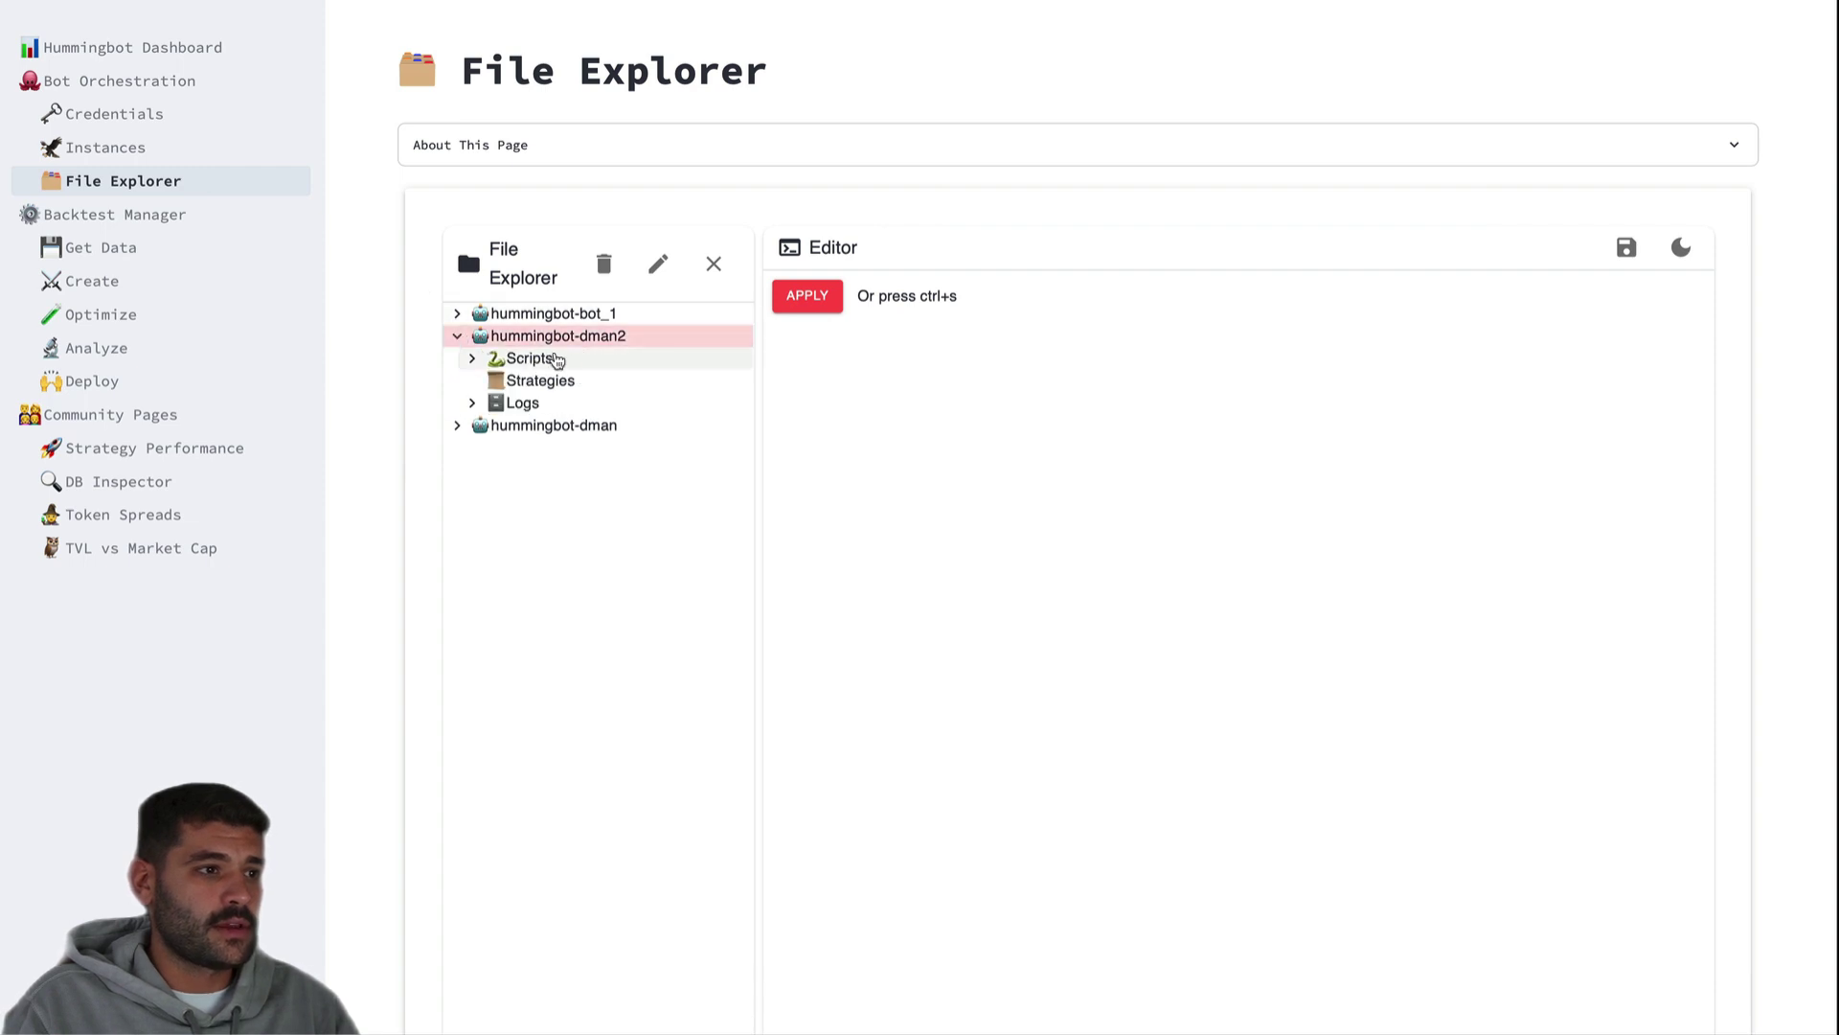
click(473, 359)
click(575, 425)
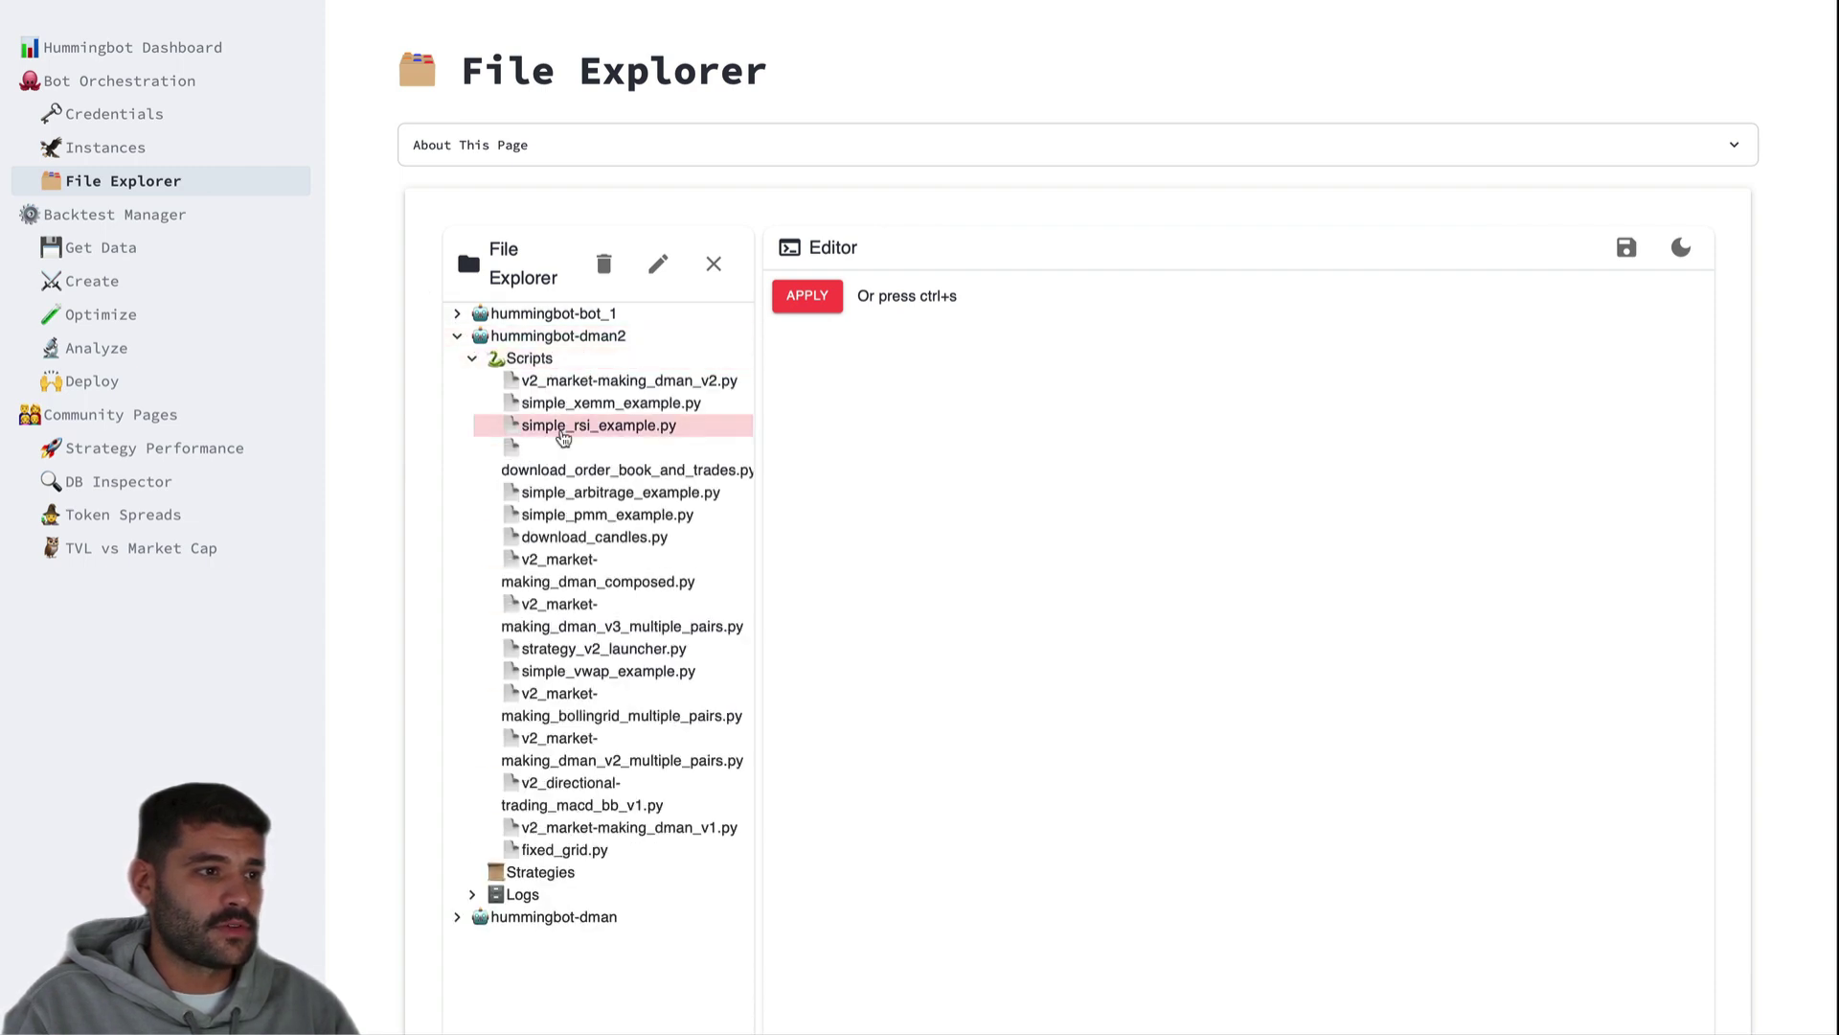
click(325, 30)
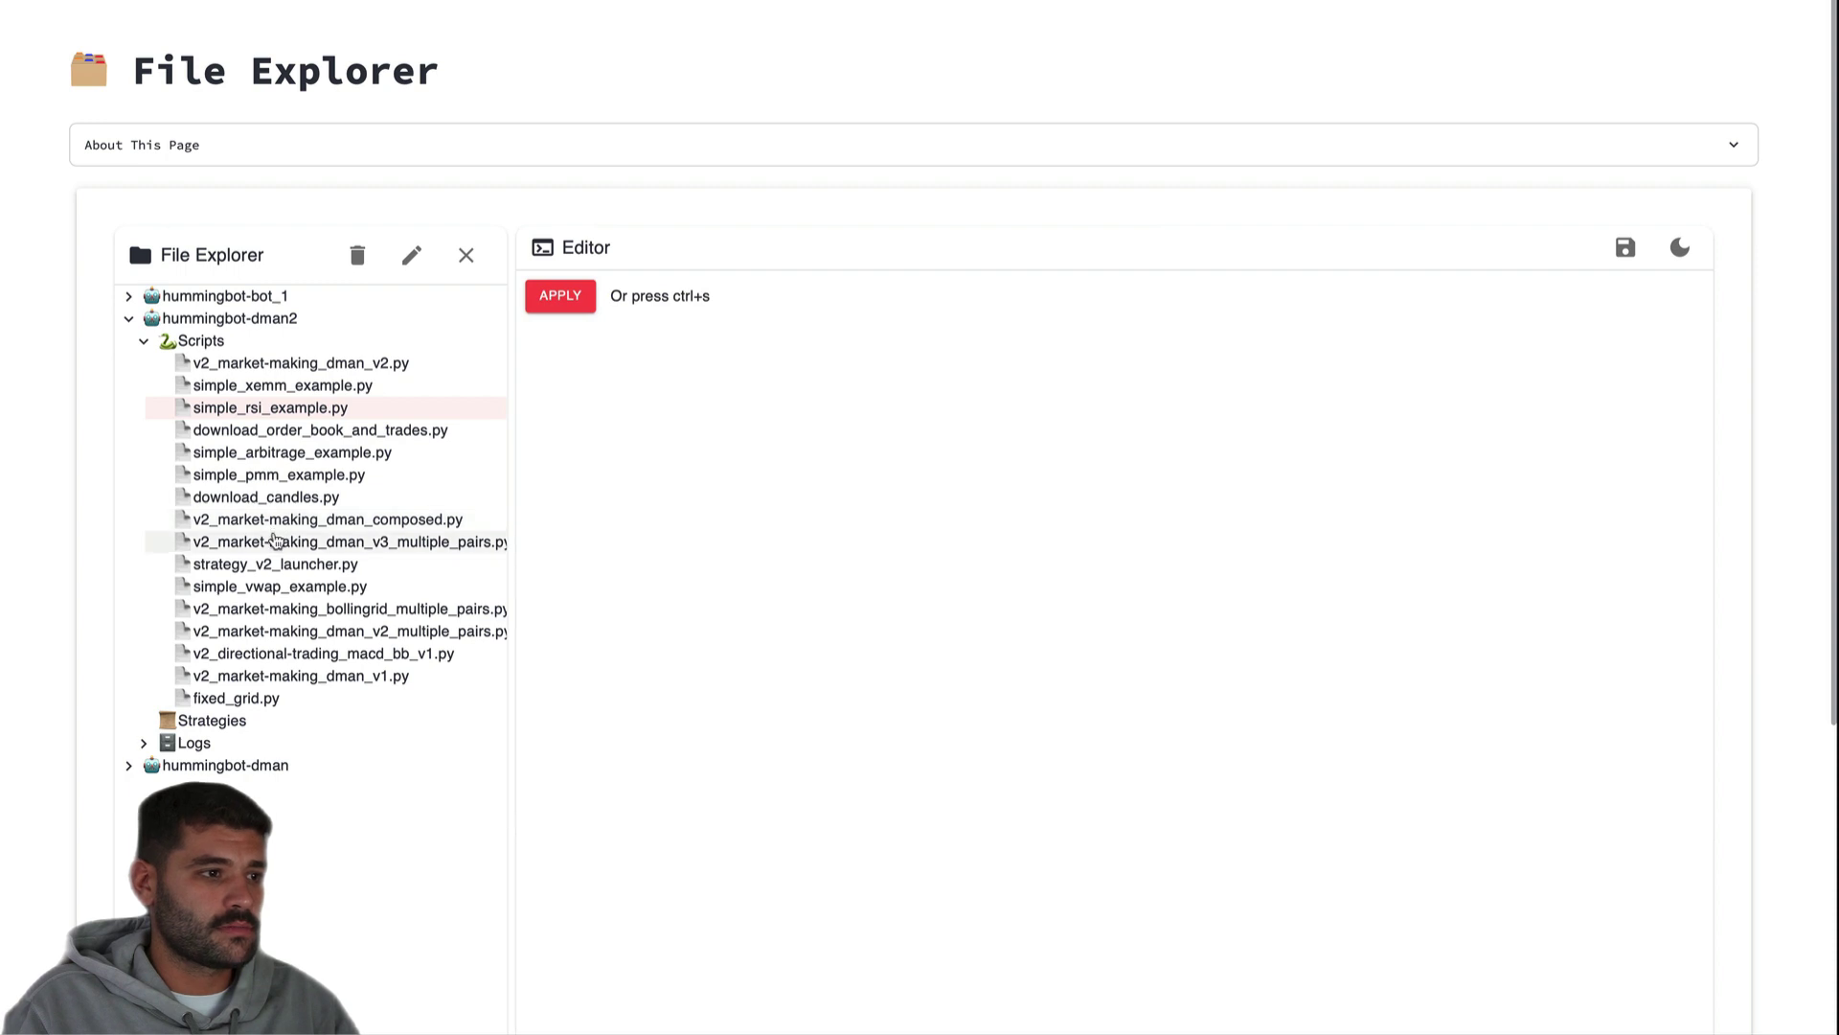
click(275, 542)
Open the v3 multiple-pairs script and inspect its trading_pairs line (RUNE-USDT, AGLD-USDT).
click(412, 257)
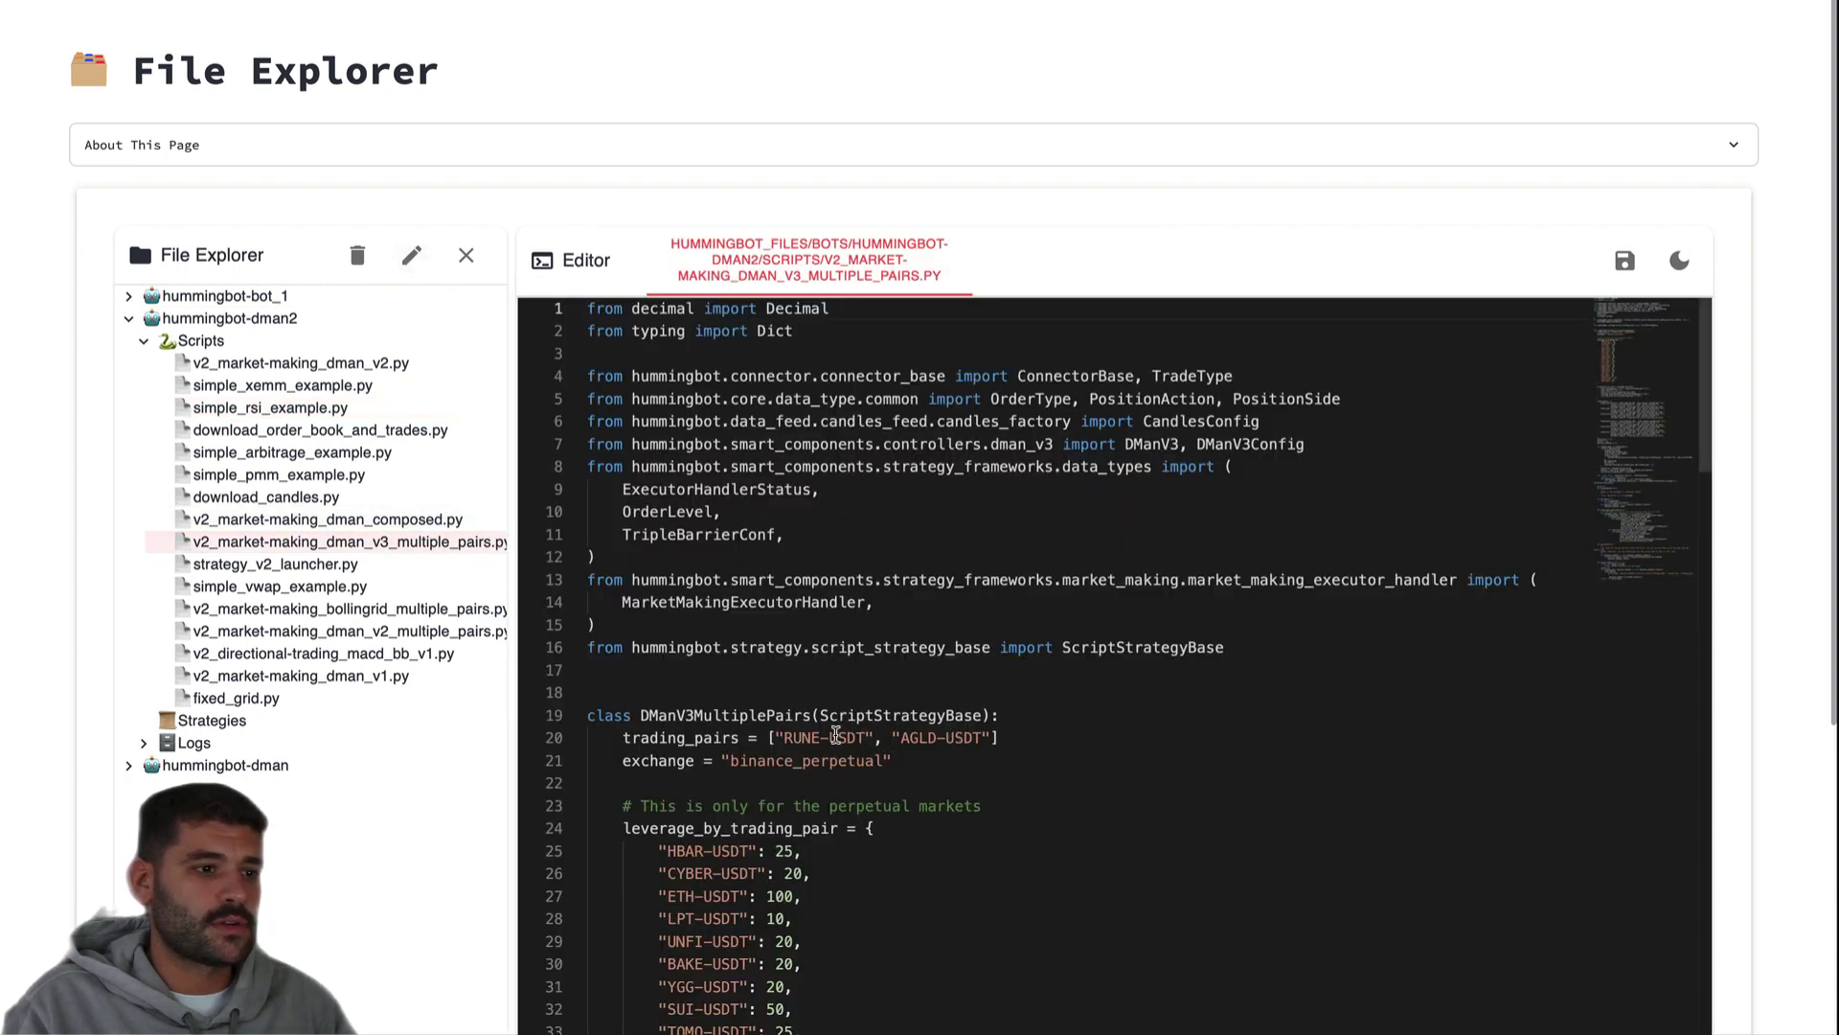
click(976, 738)
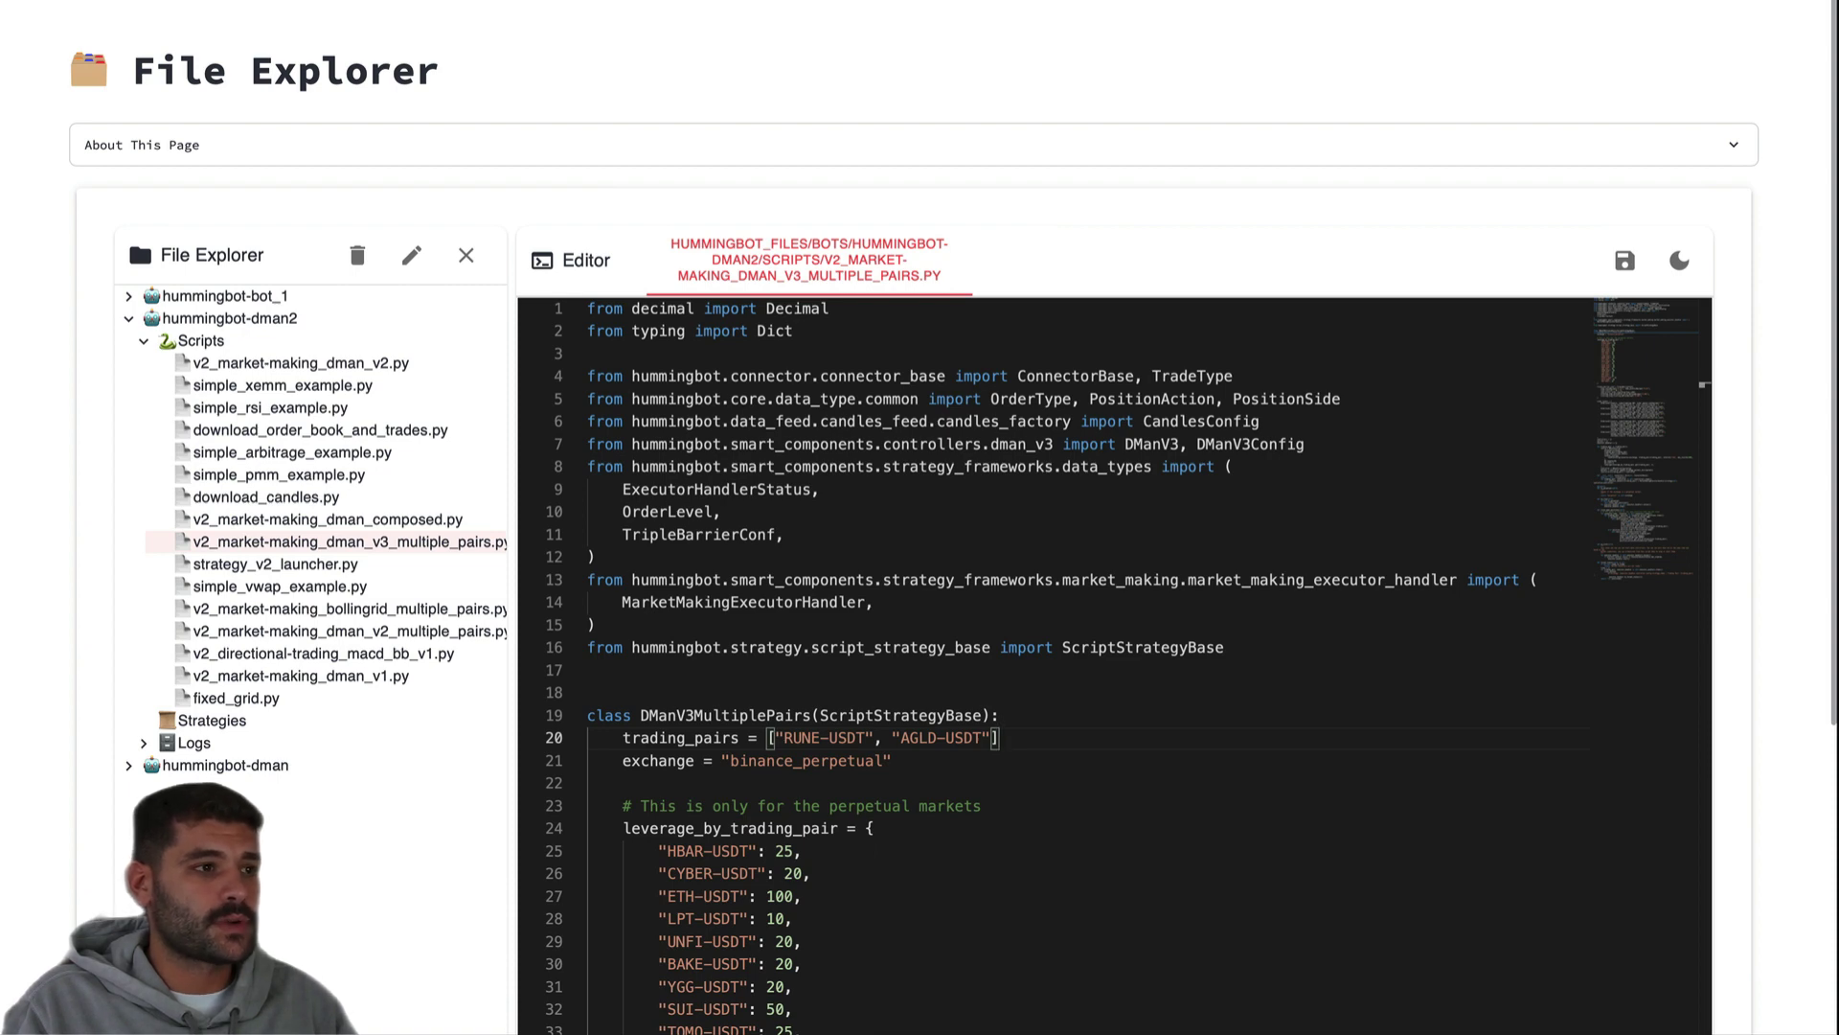
click(29, 27)
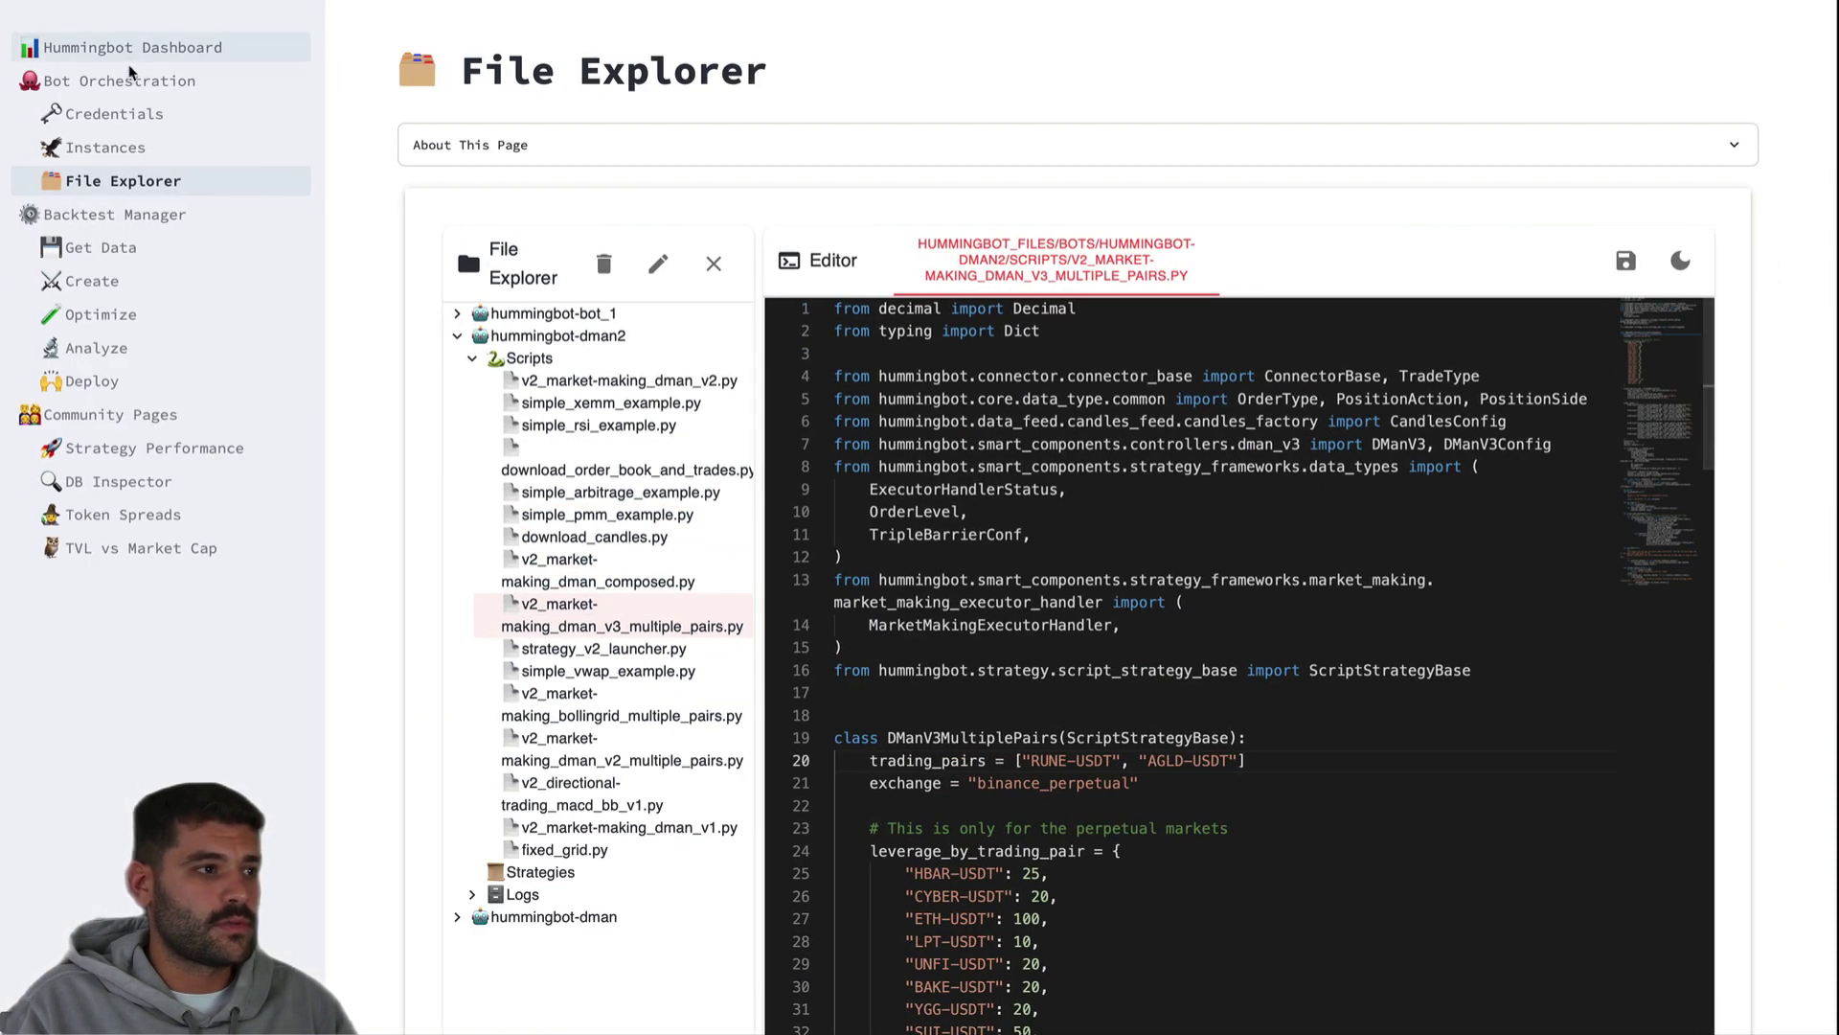
On the Instances page, choose v2_market-making_bollingrid_multiple_pairs.py for hummingbot-dman.
click(100, 144)
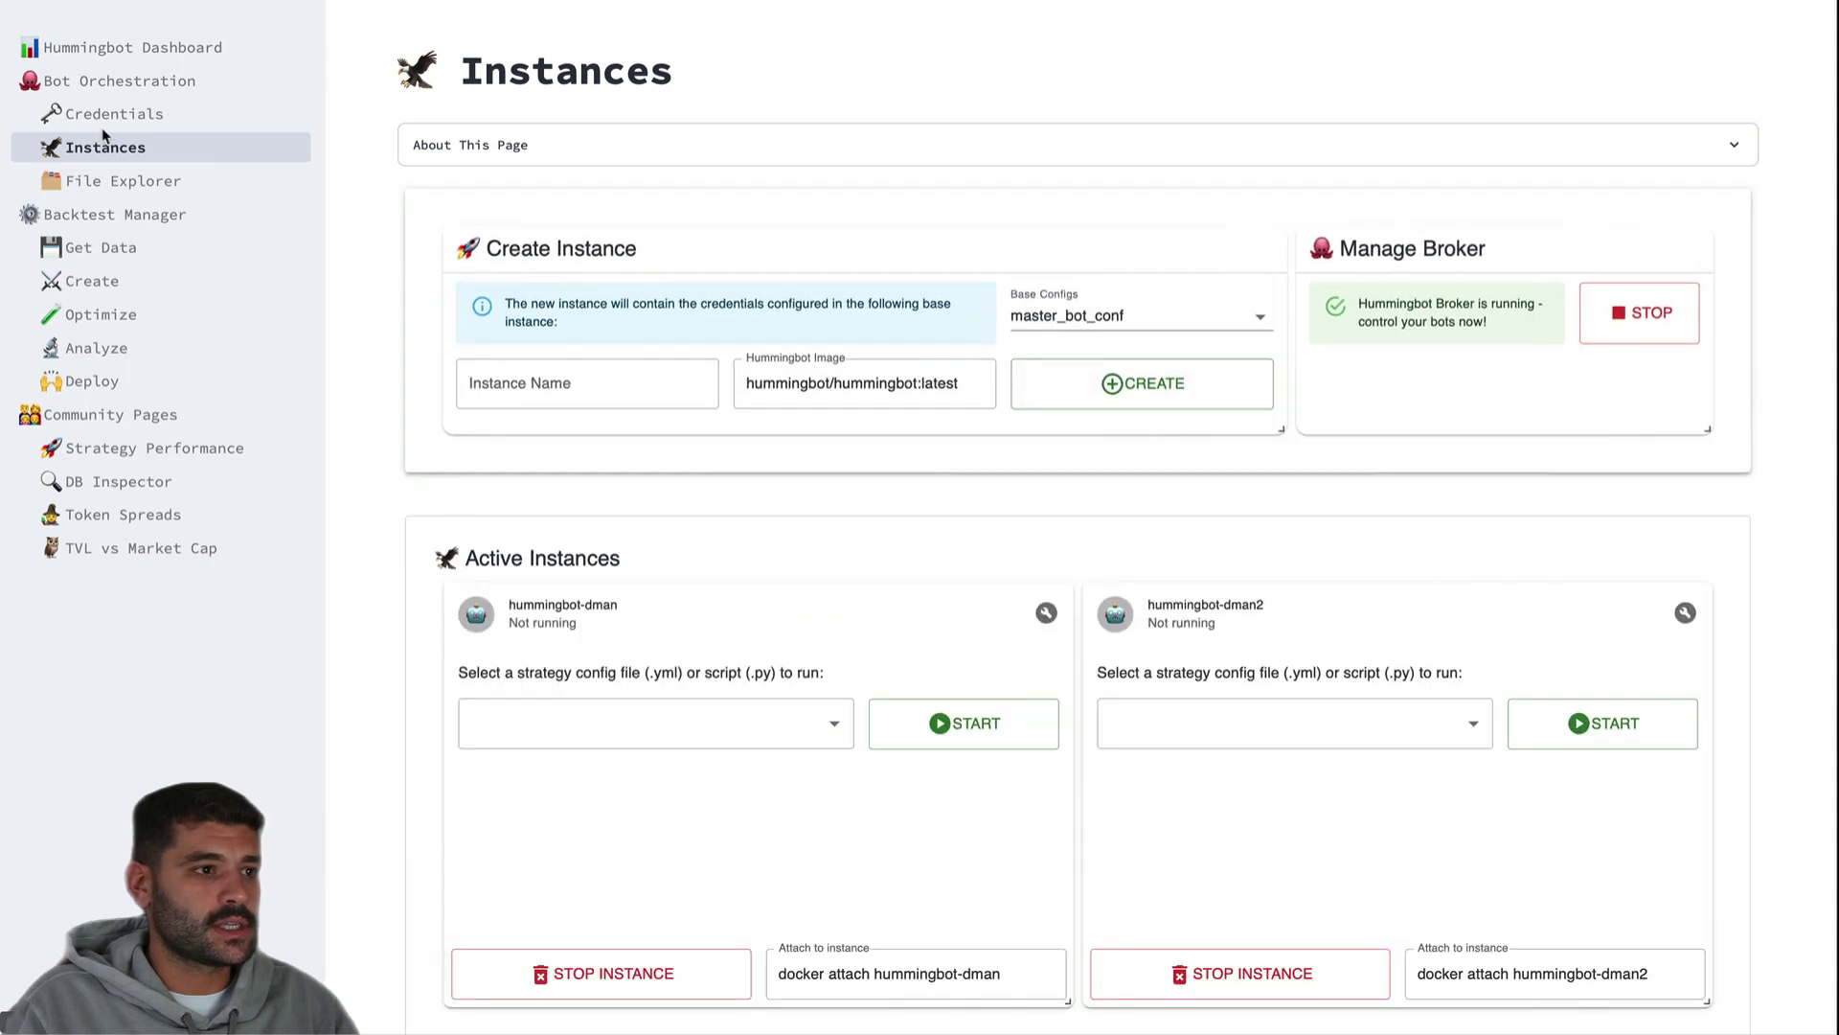
click(748, 737)
scroll(968, 805, down, 2)
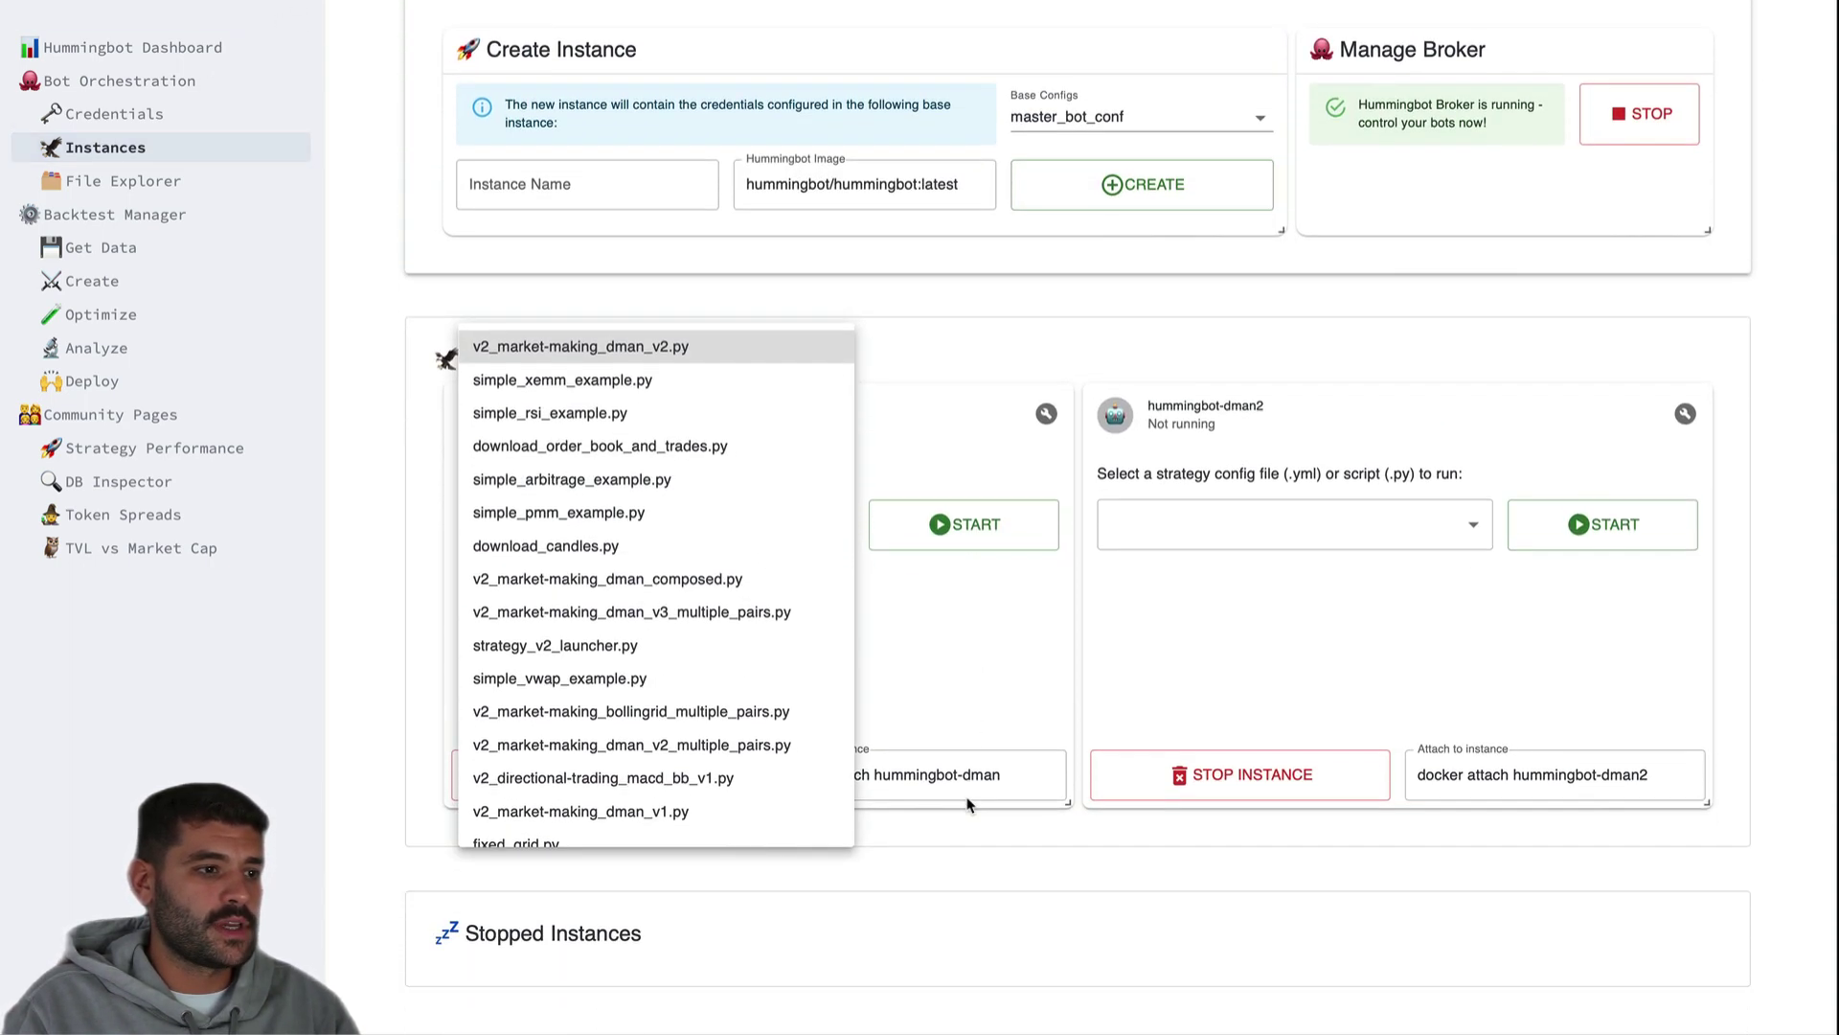
scroll(633, 694, down, 1)
scroll(632, 694, down, 2)
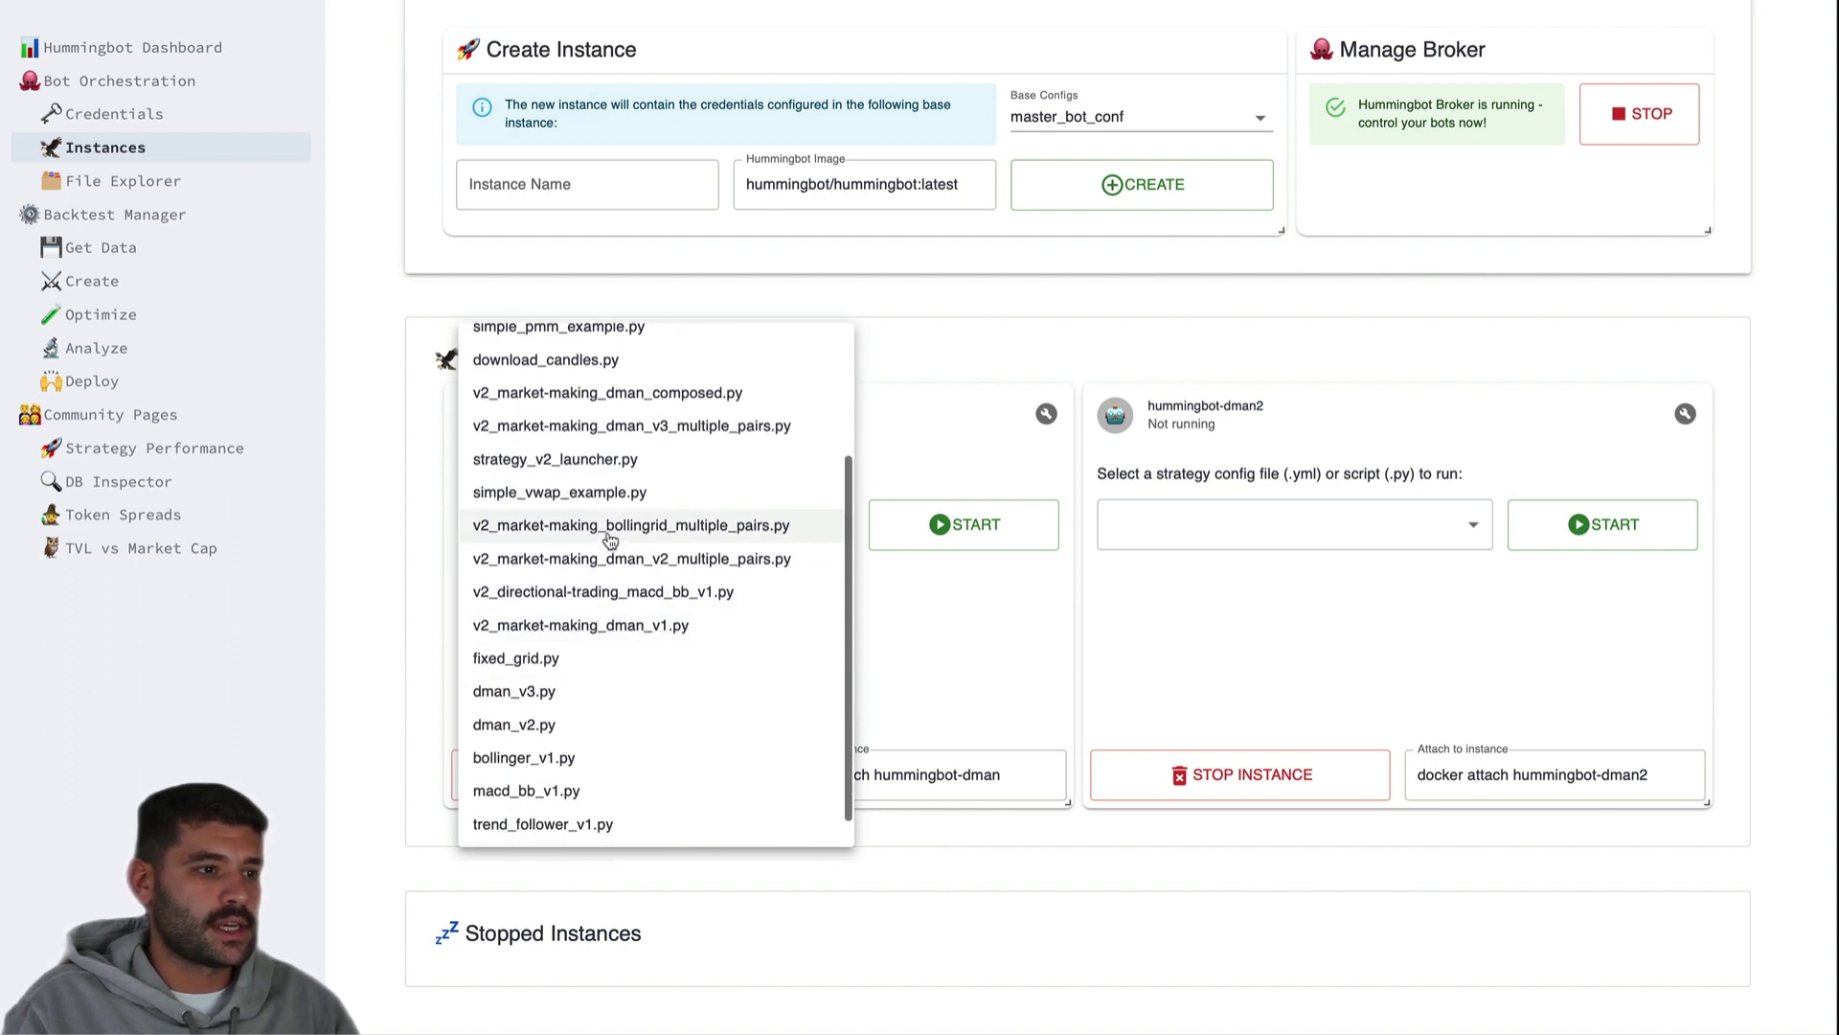
click(675, 541)
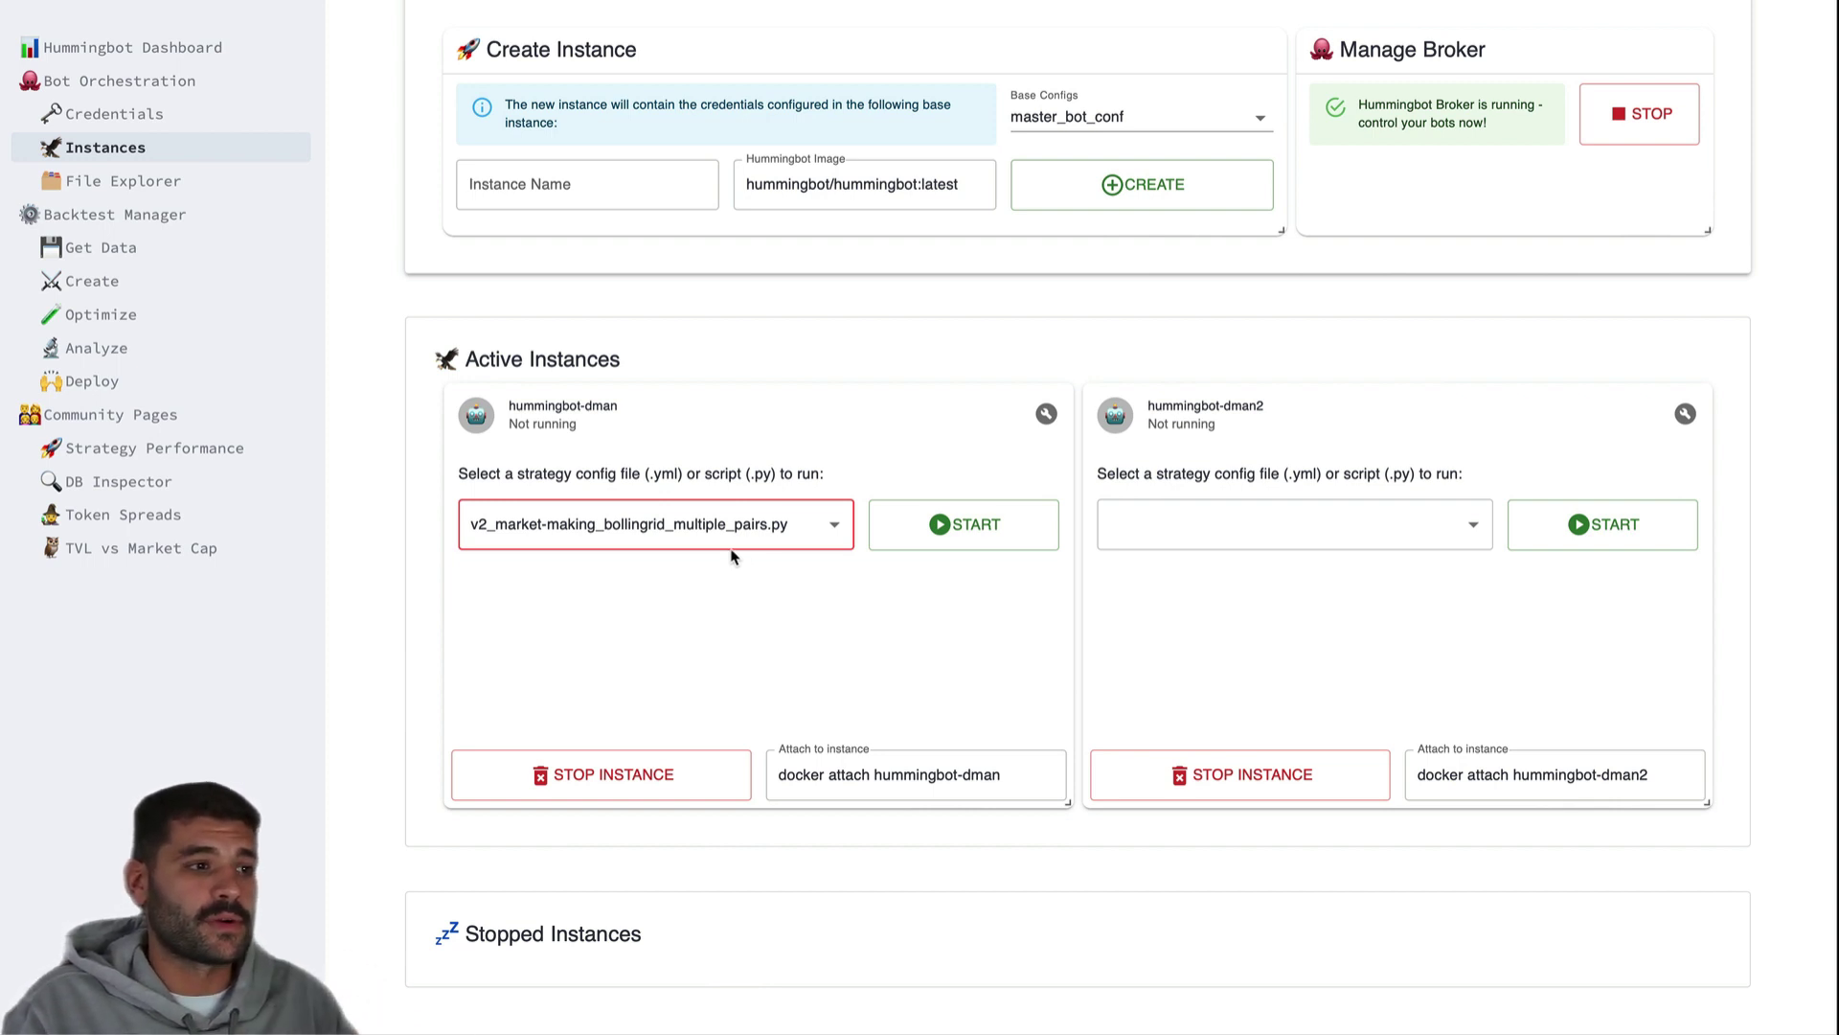
Open v2_market-making_bollingrid_multiple_pairs.py from hummingbot-dman's Scripts folder in the editor.
click(124, 191)
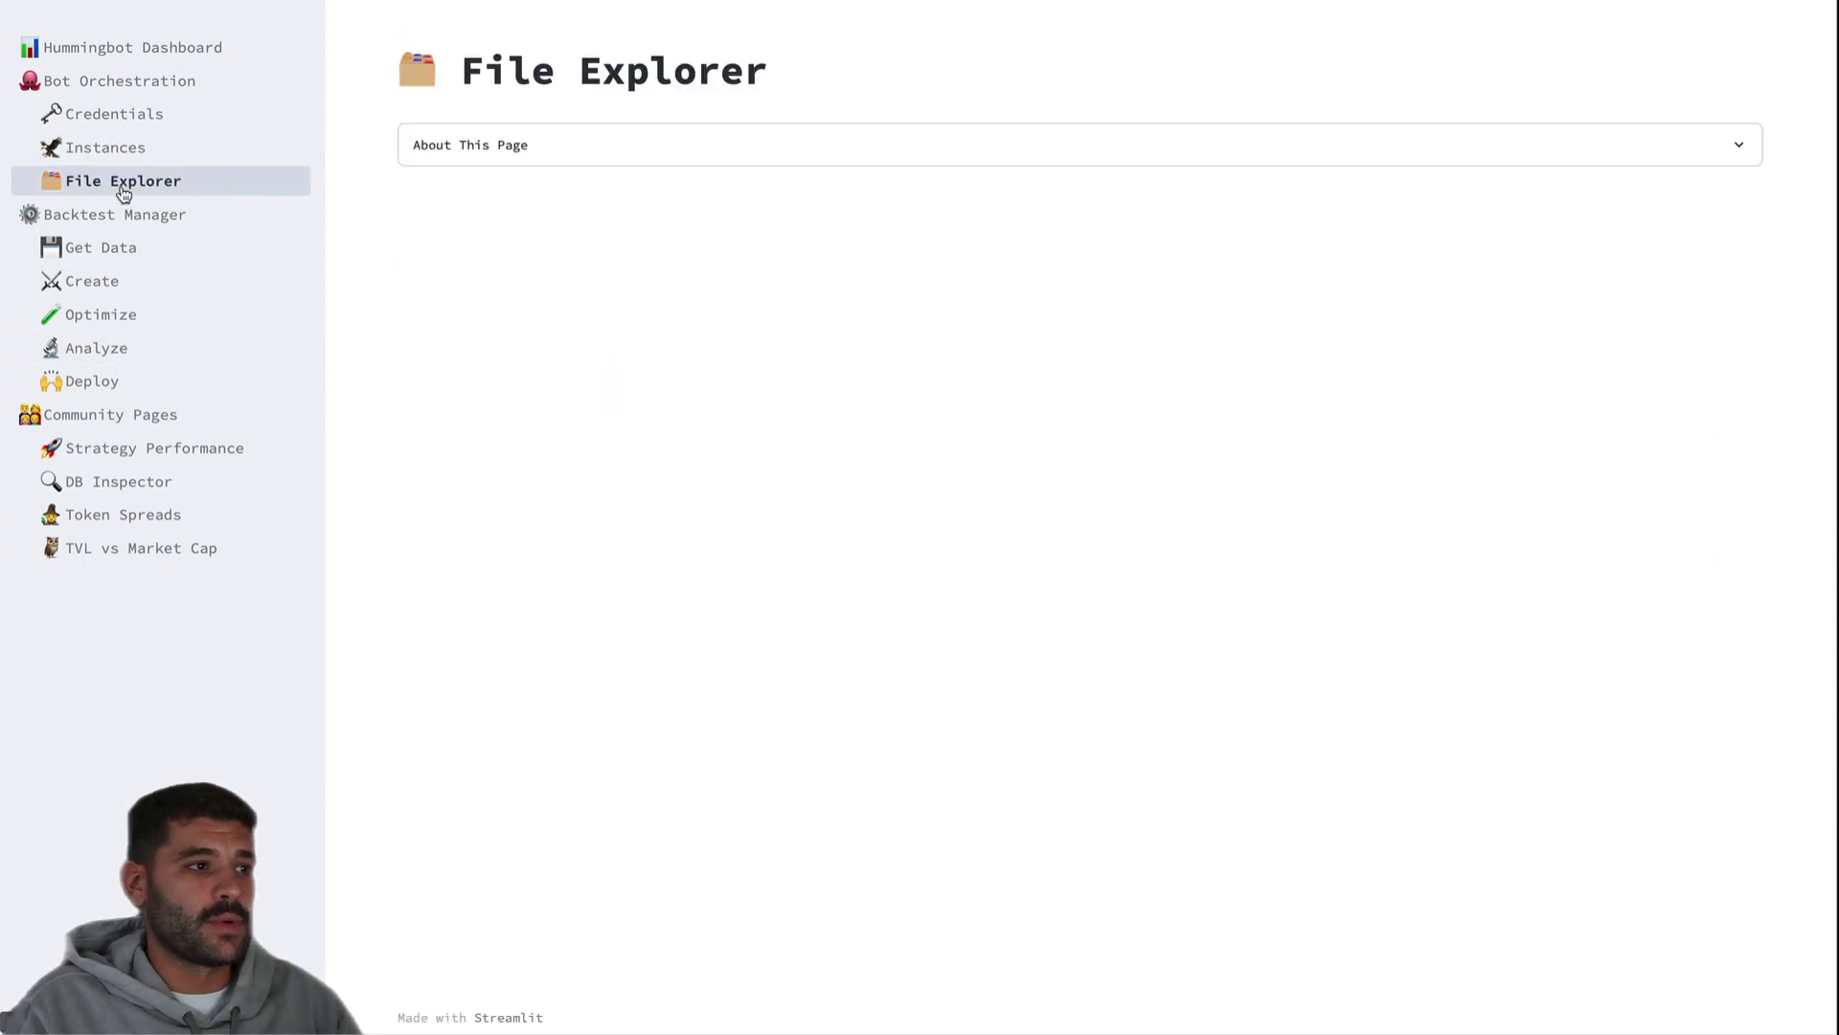
click(458, 358)
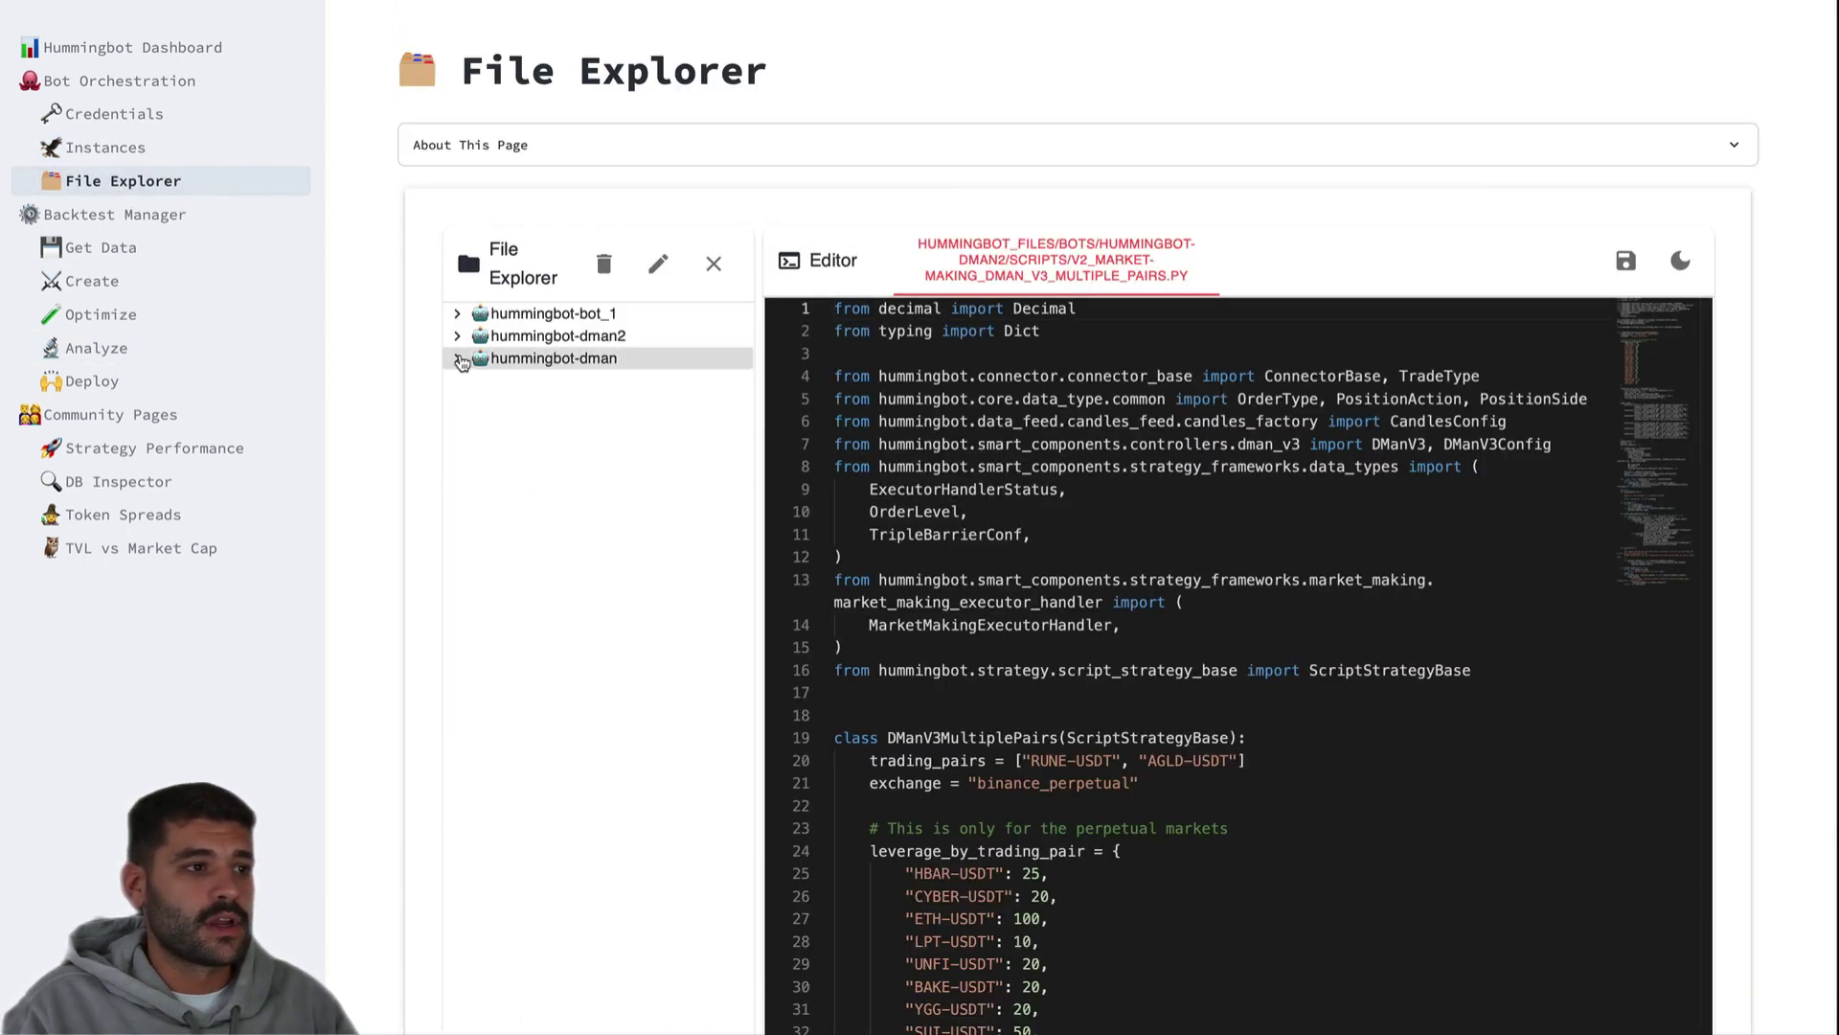
click(522, 380)
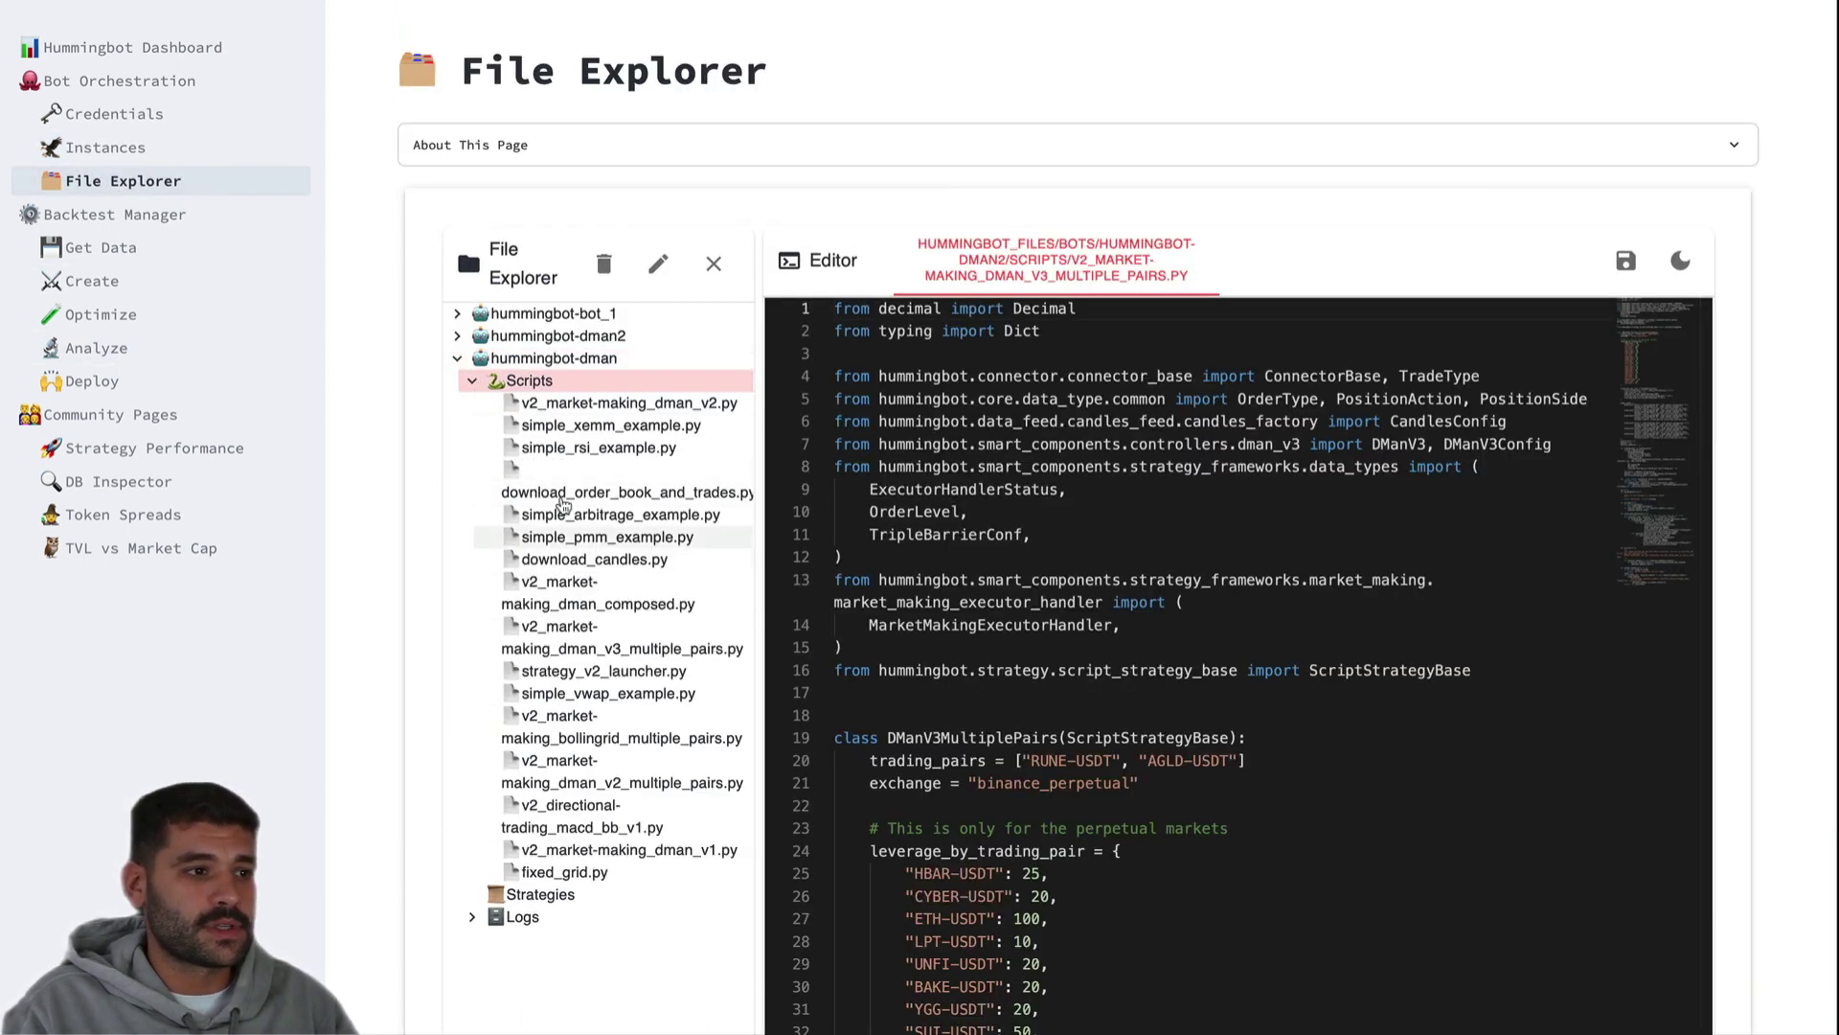
click(299, 33)
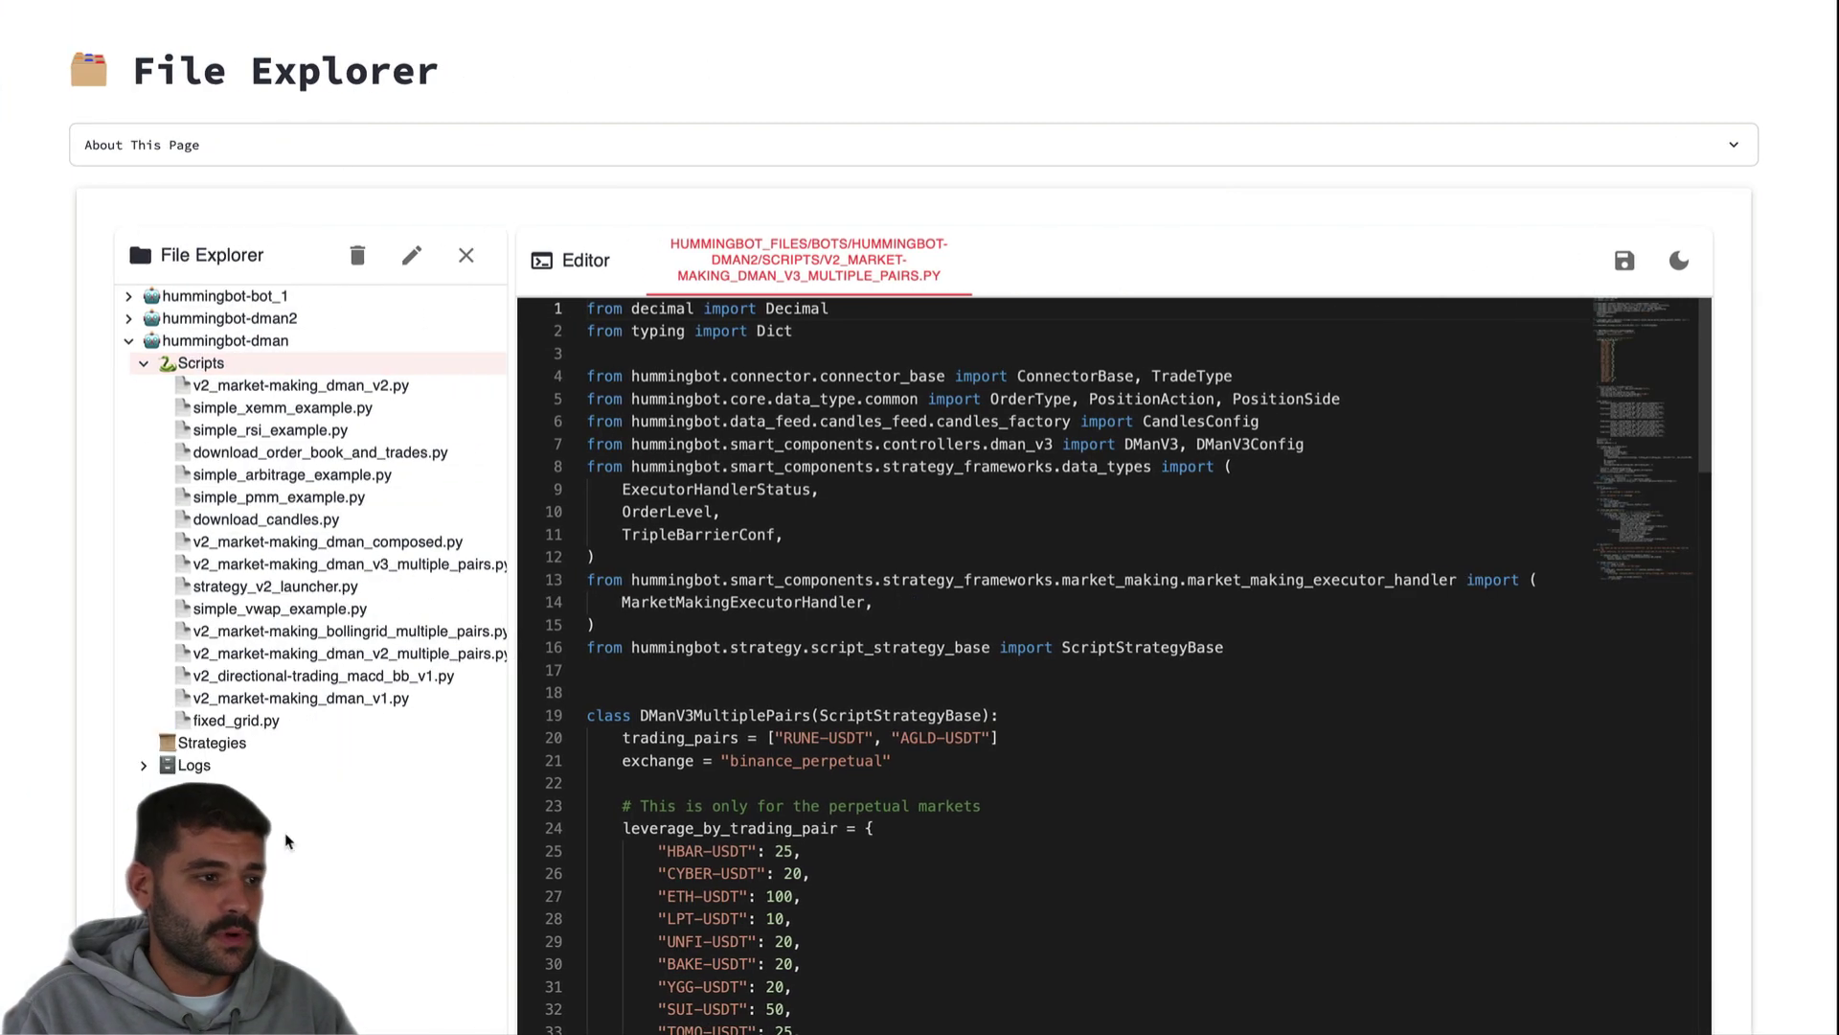
click(282, 634)
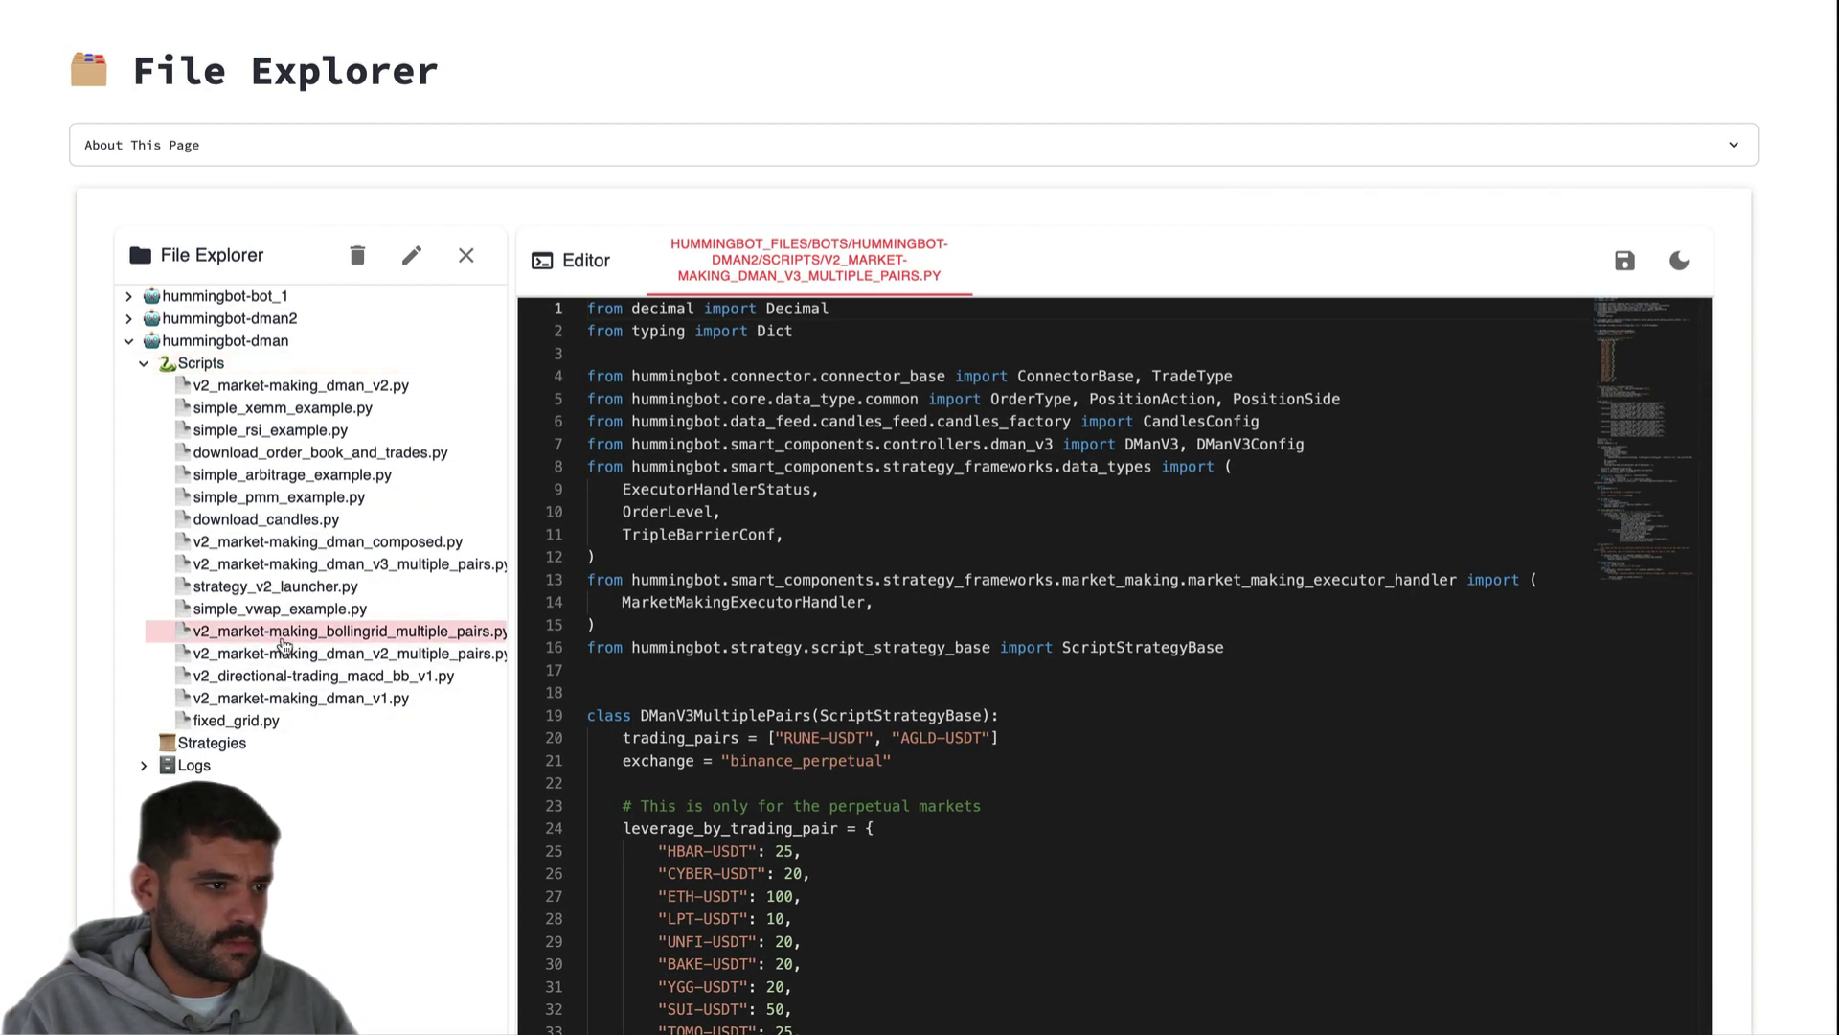
click(412, 258)
Review the bollingrid code, folding leverage_by_trading_pair and selecting the binance_perpetual value.
click(1132, 277)
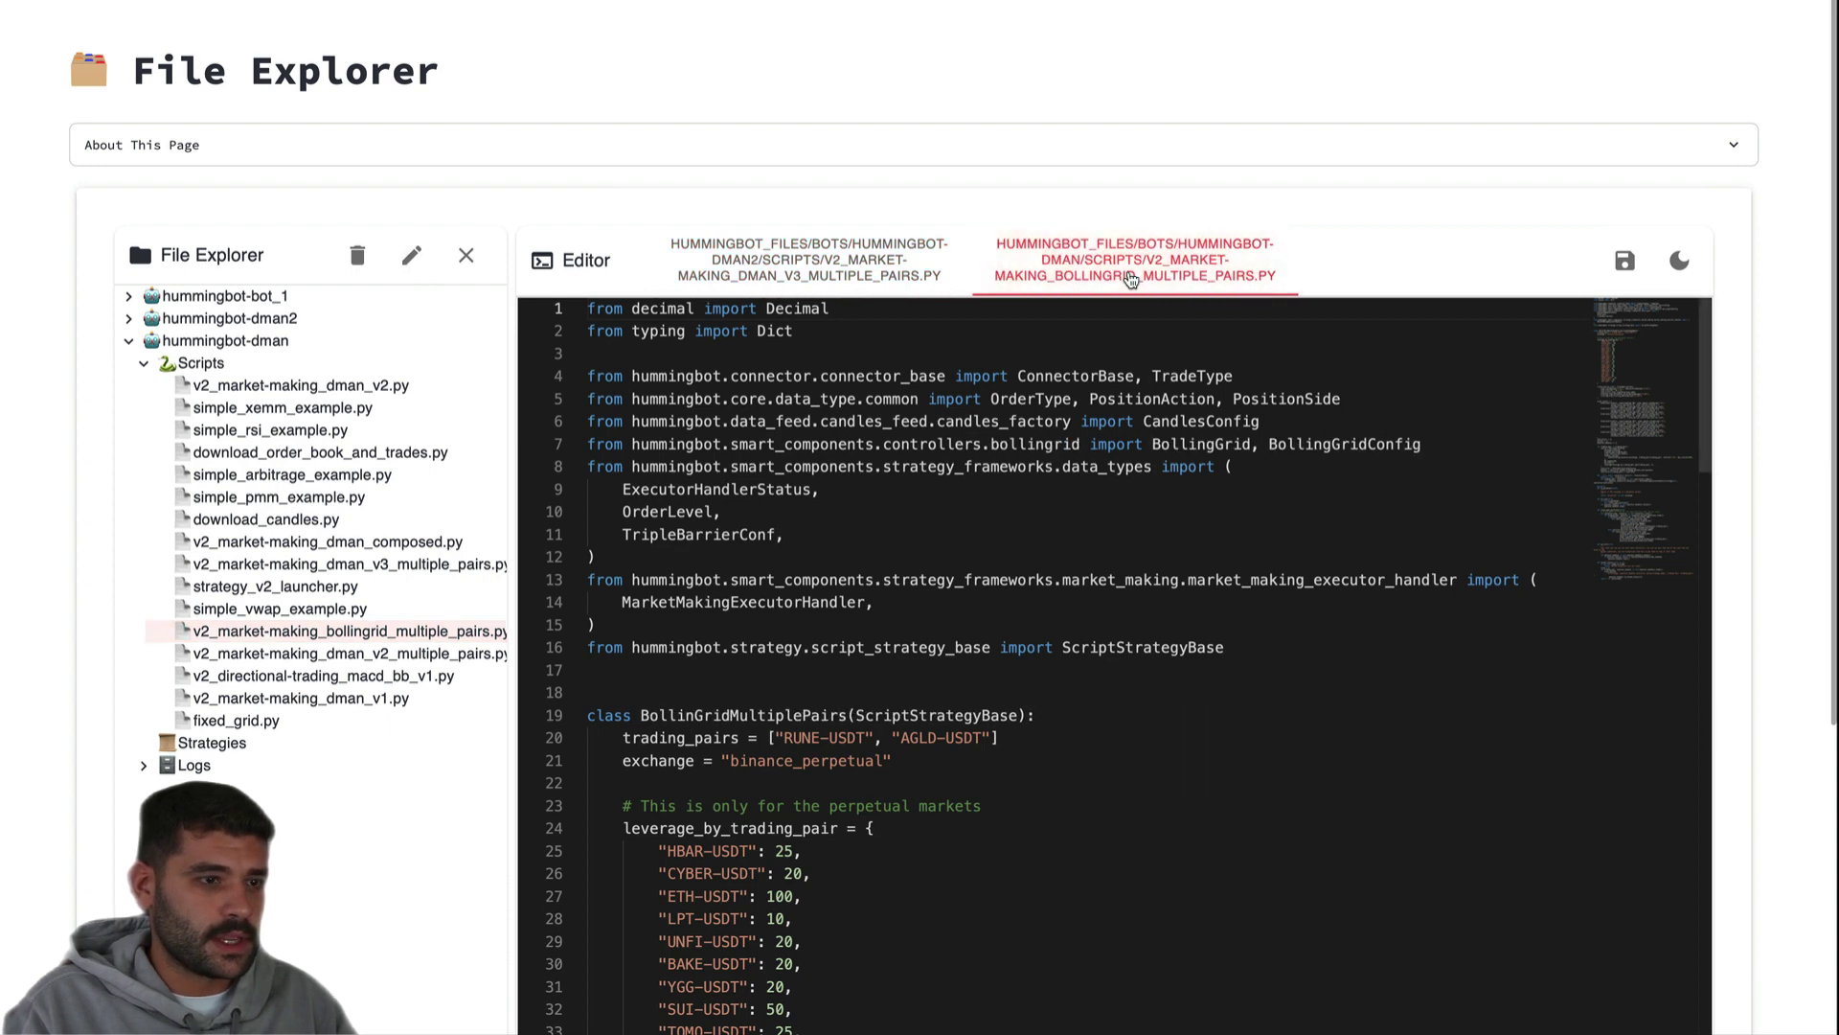
scroll(1756, 713, down, 3)
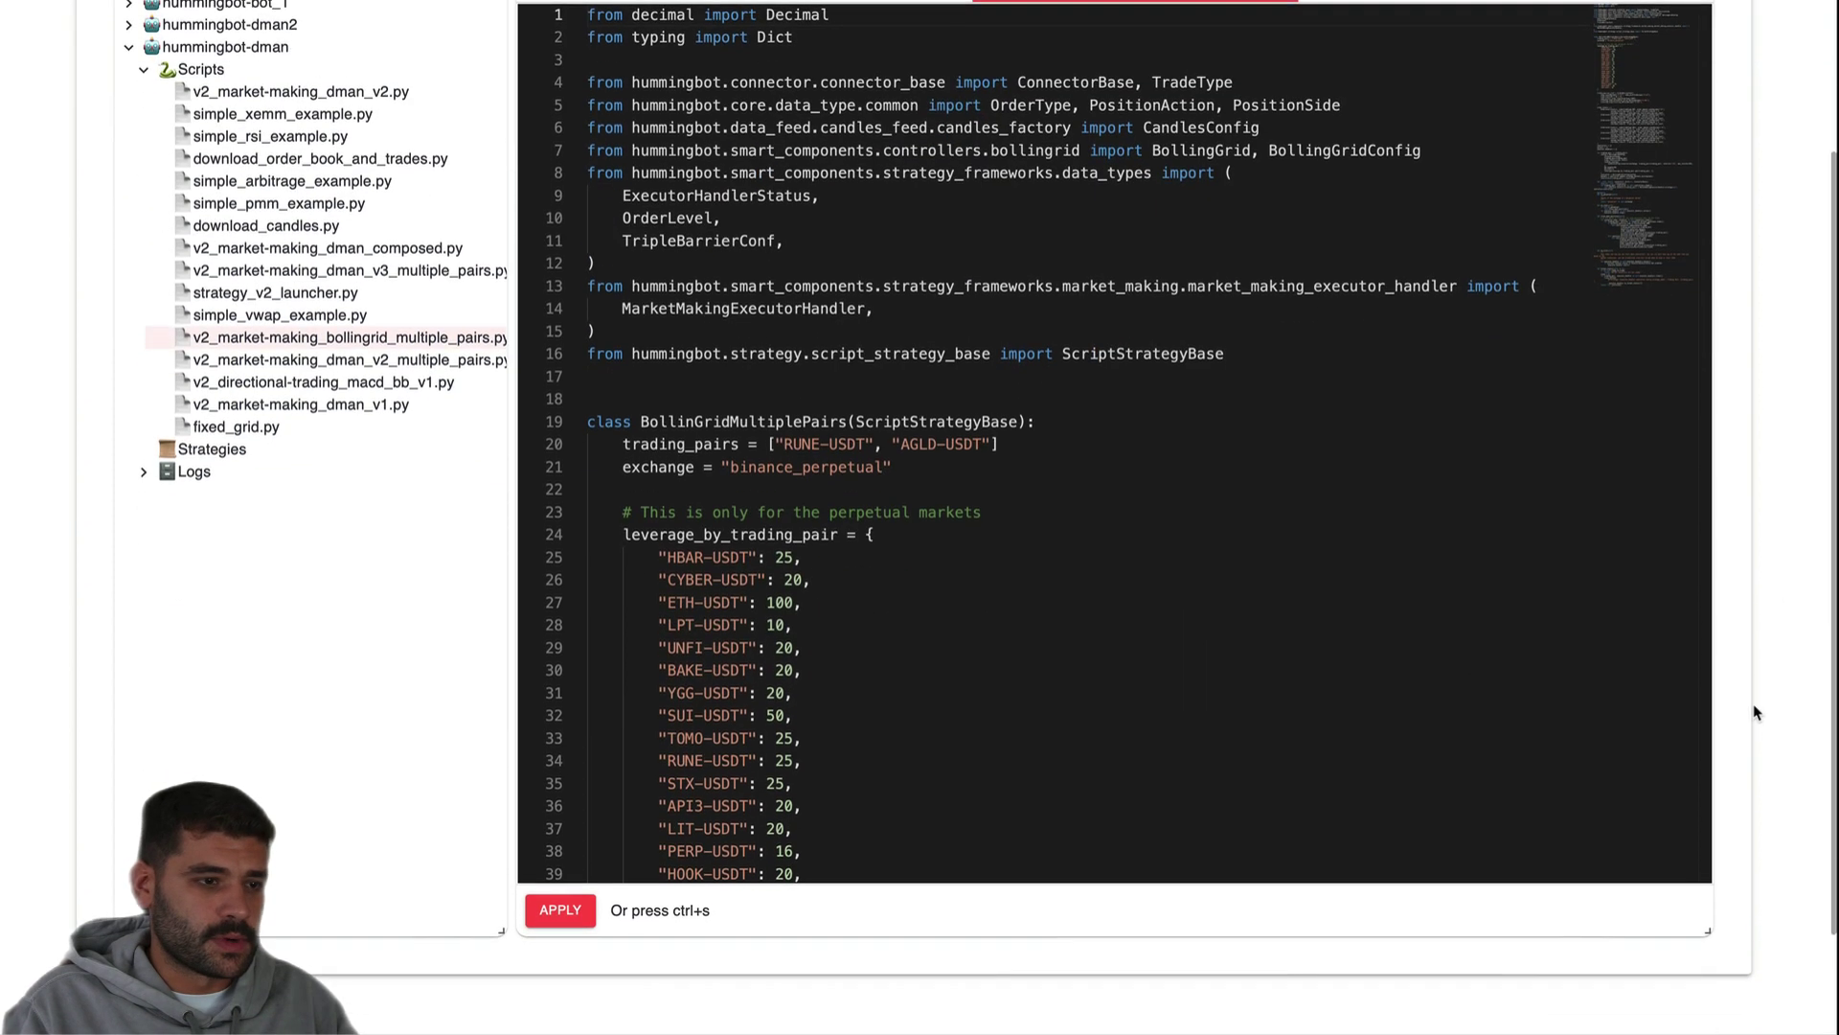
scroll(919, 450, down, 4)
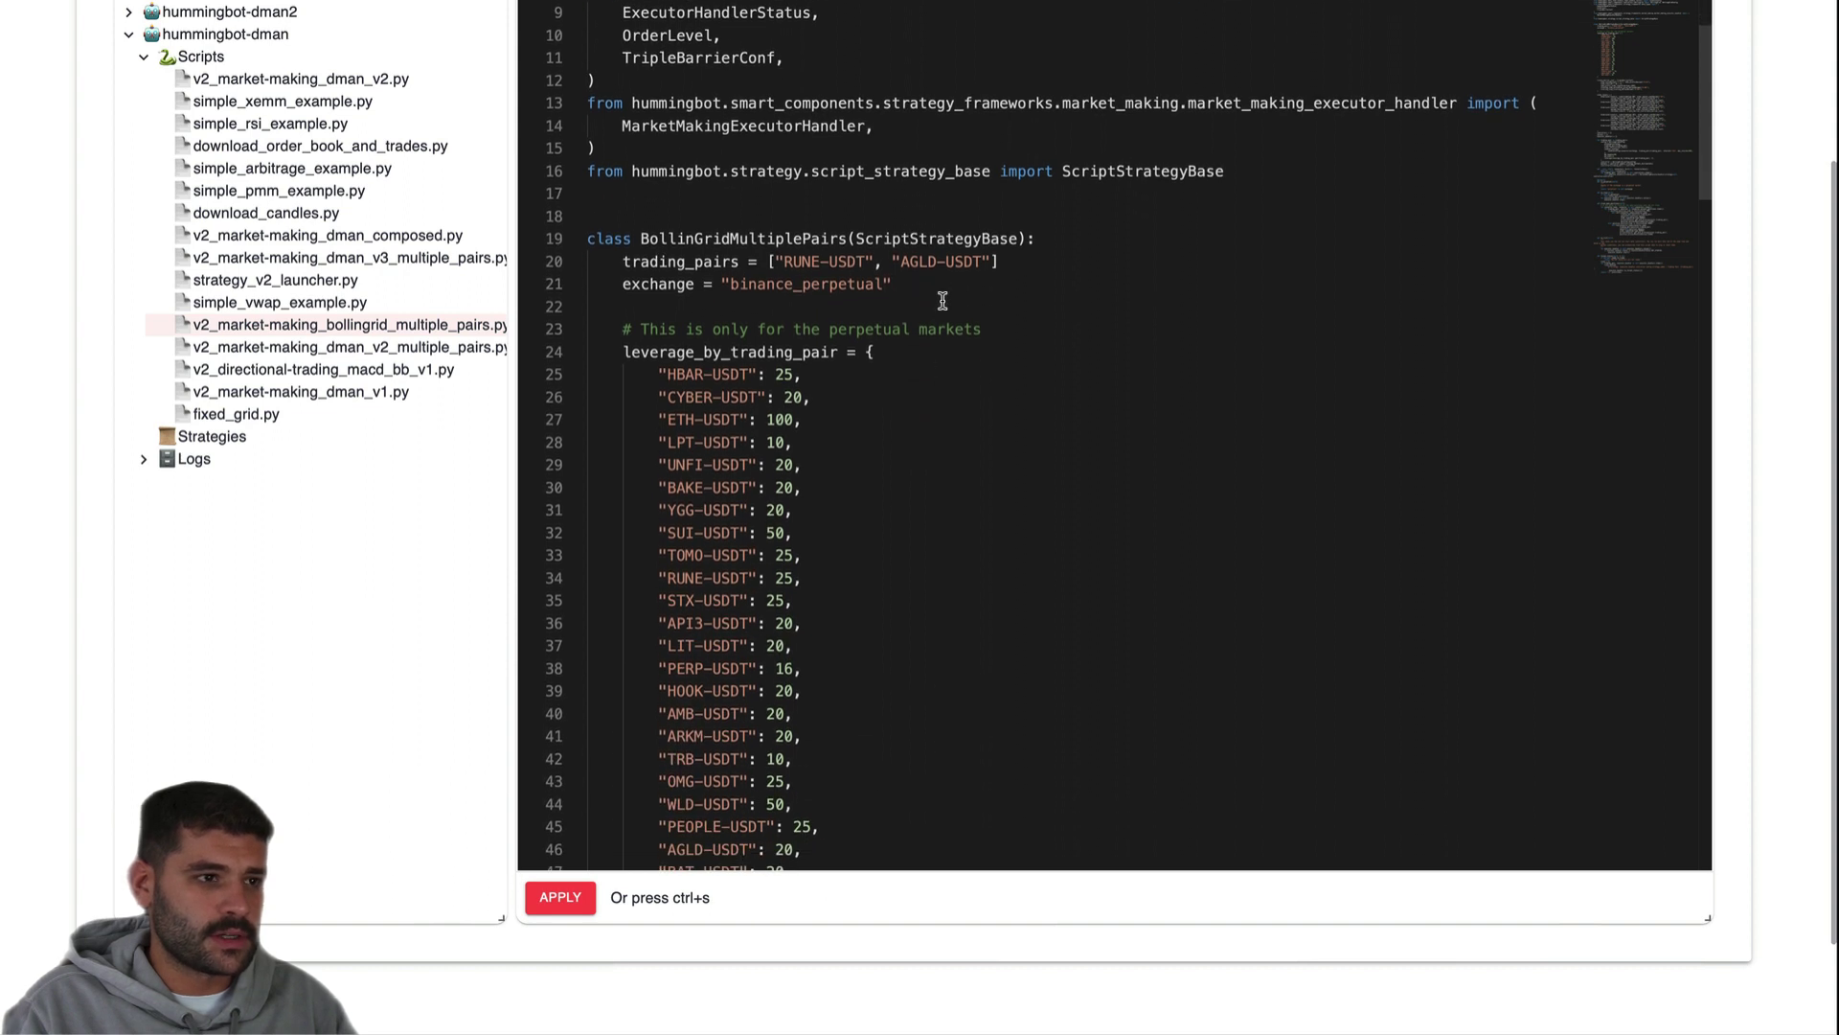
scroll(891, 390, down, 2)
scroll(907, 361, up, 2)
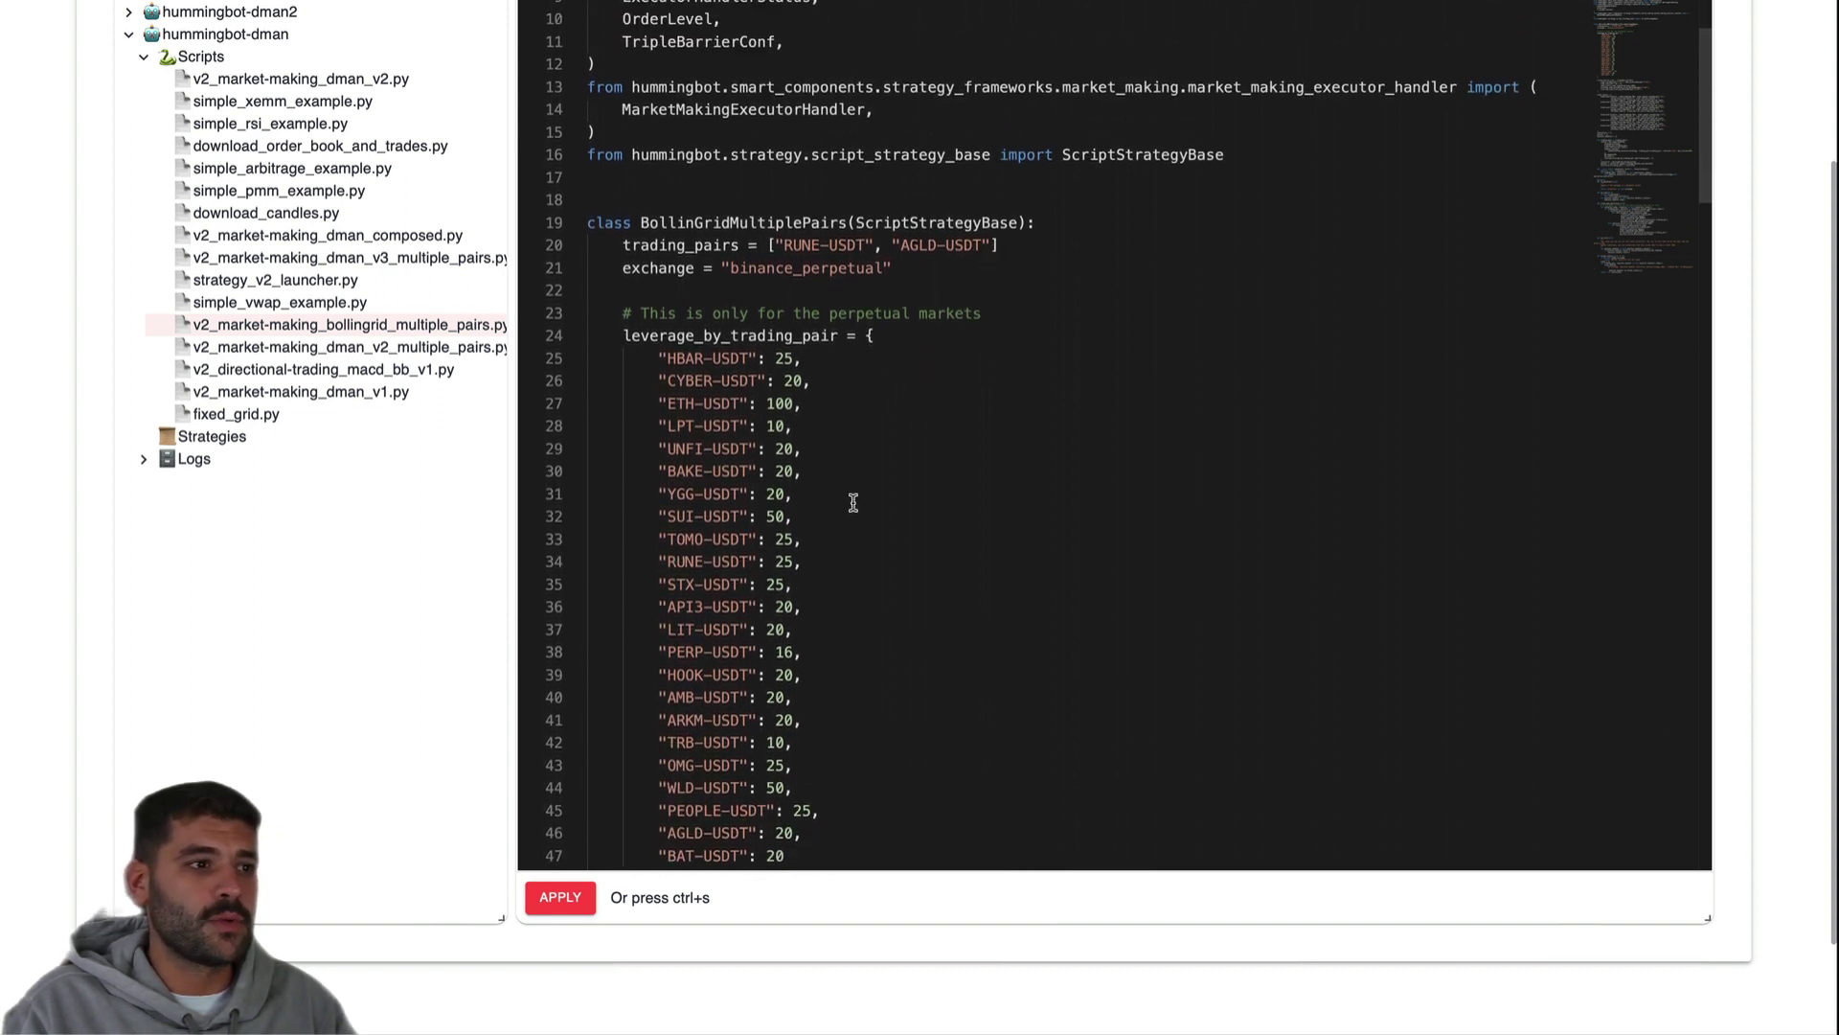
scroll(852, 502, down, 2)
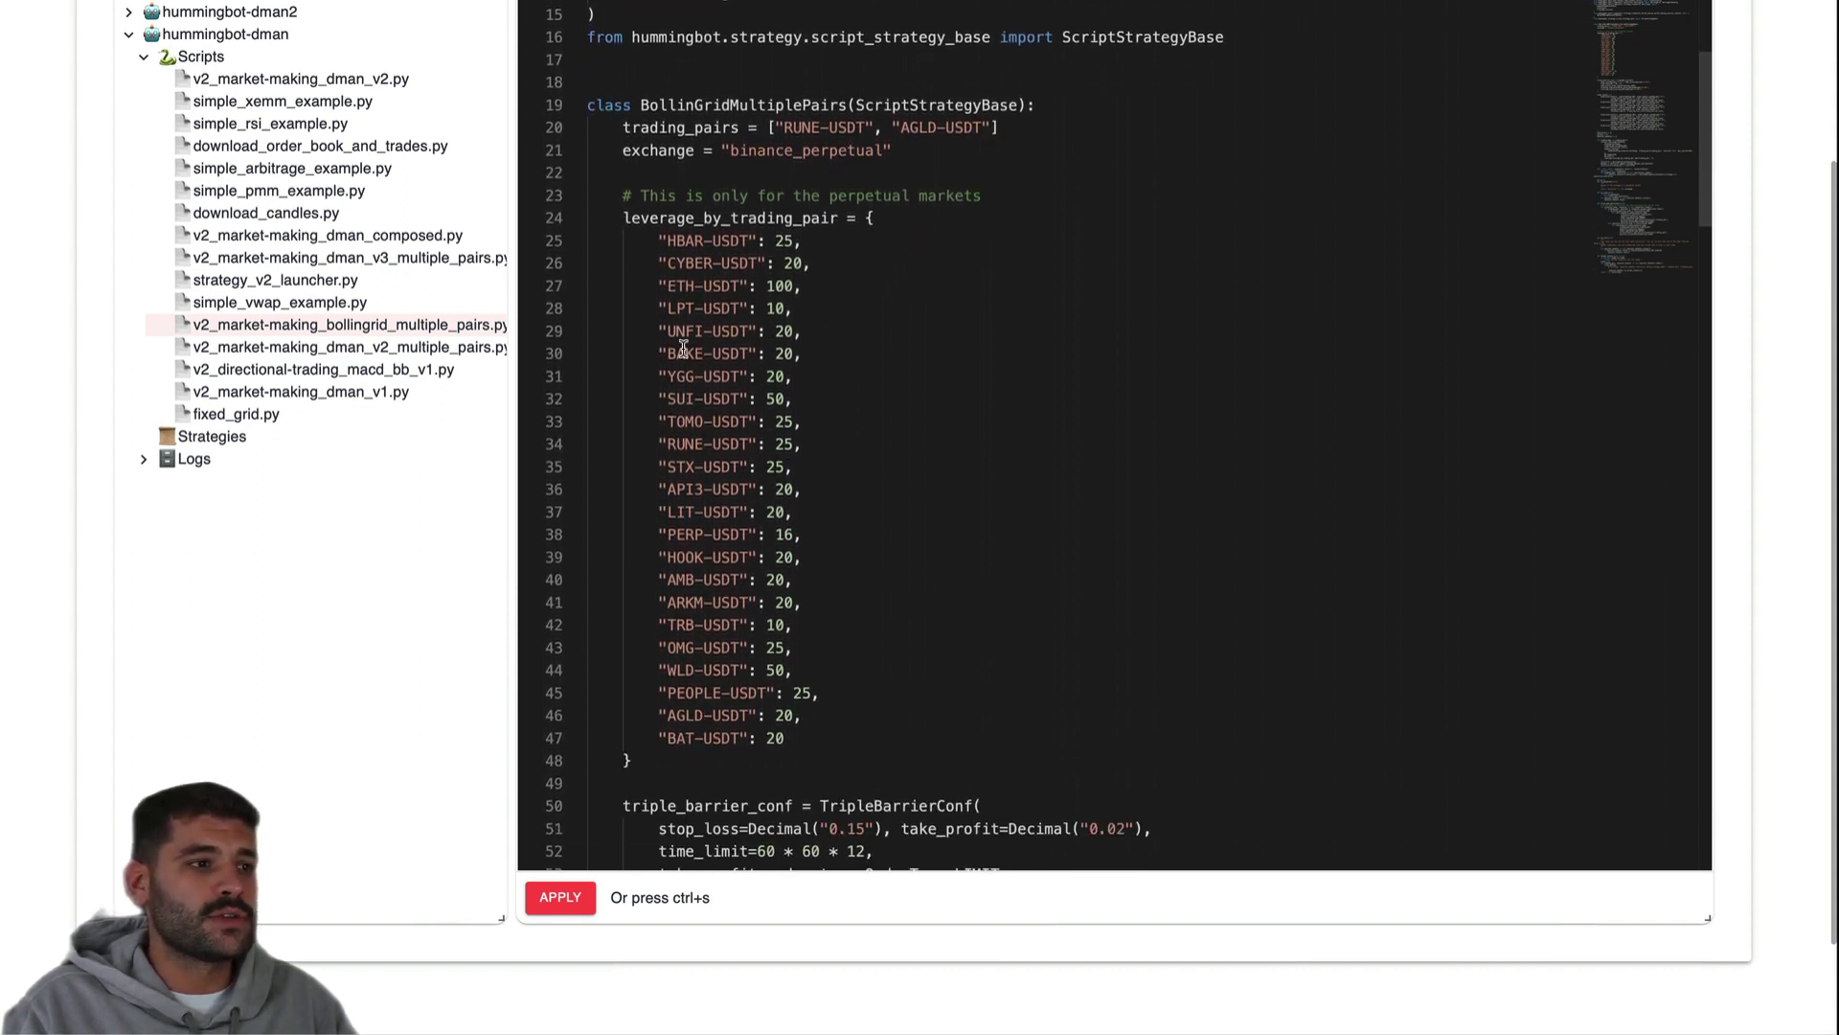
double_click(667, 220)
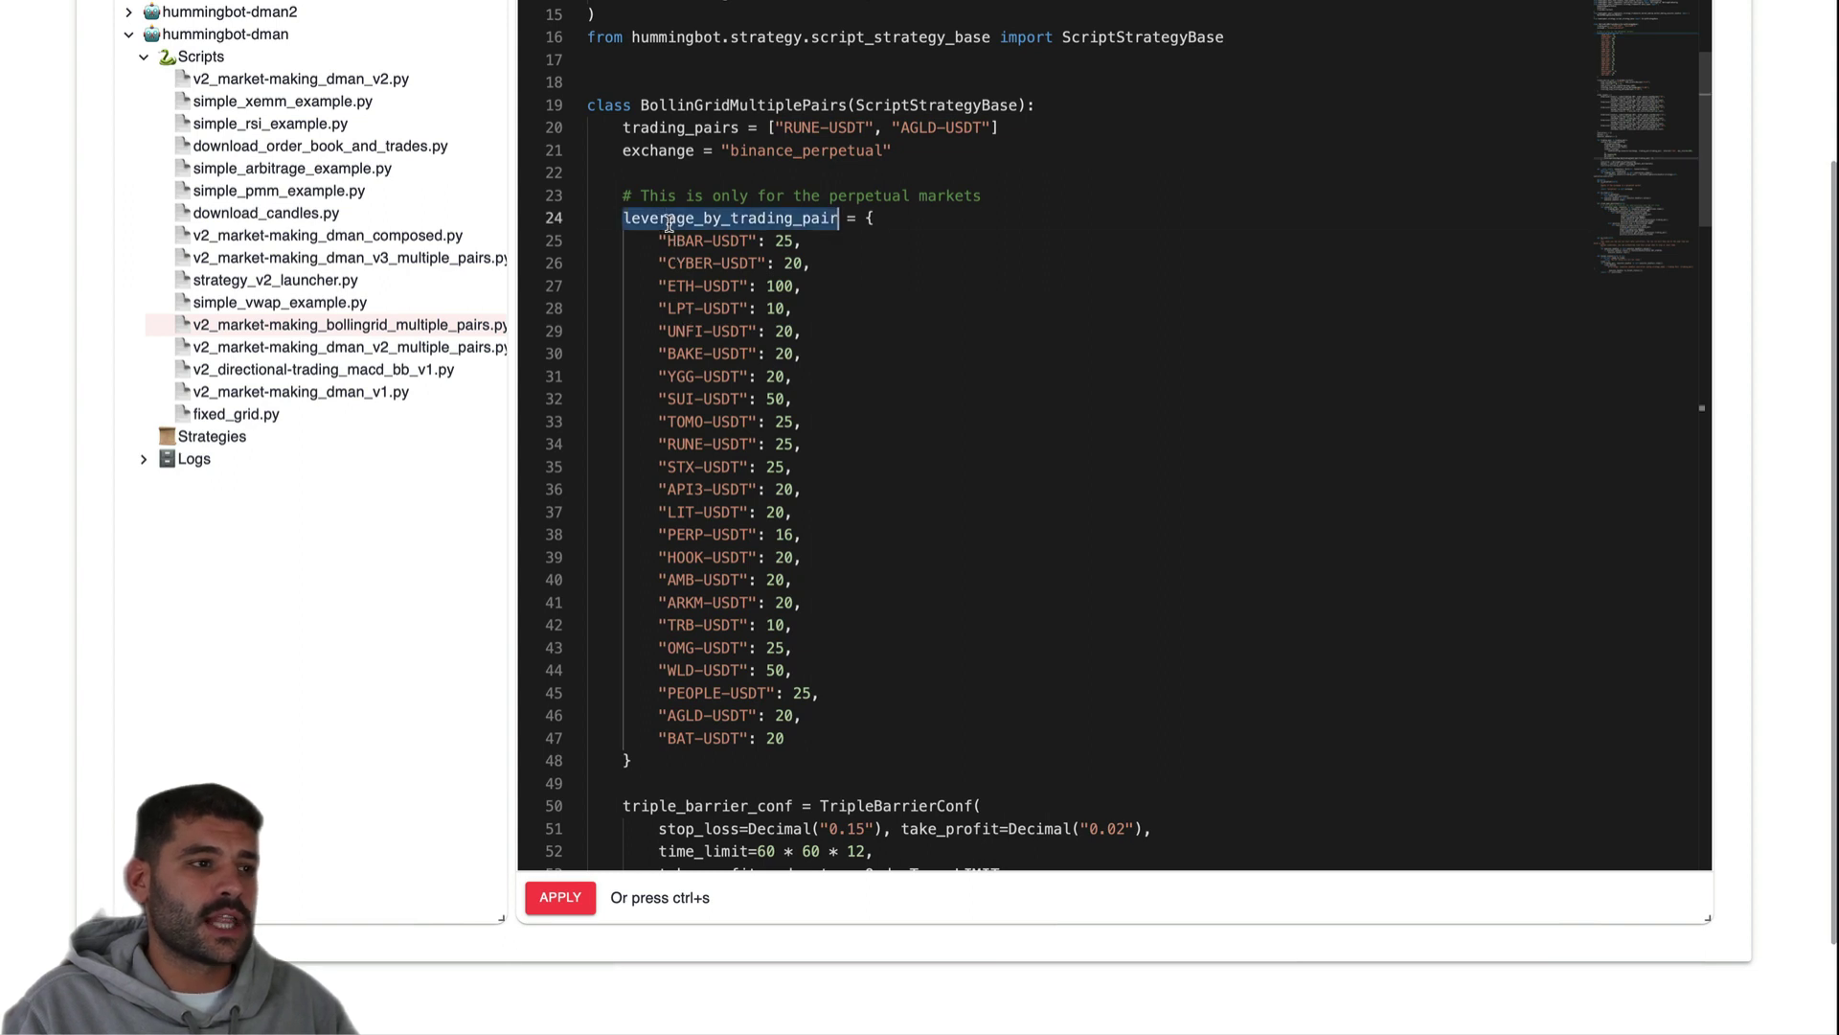
click(577, 219)
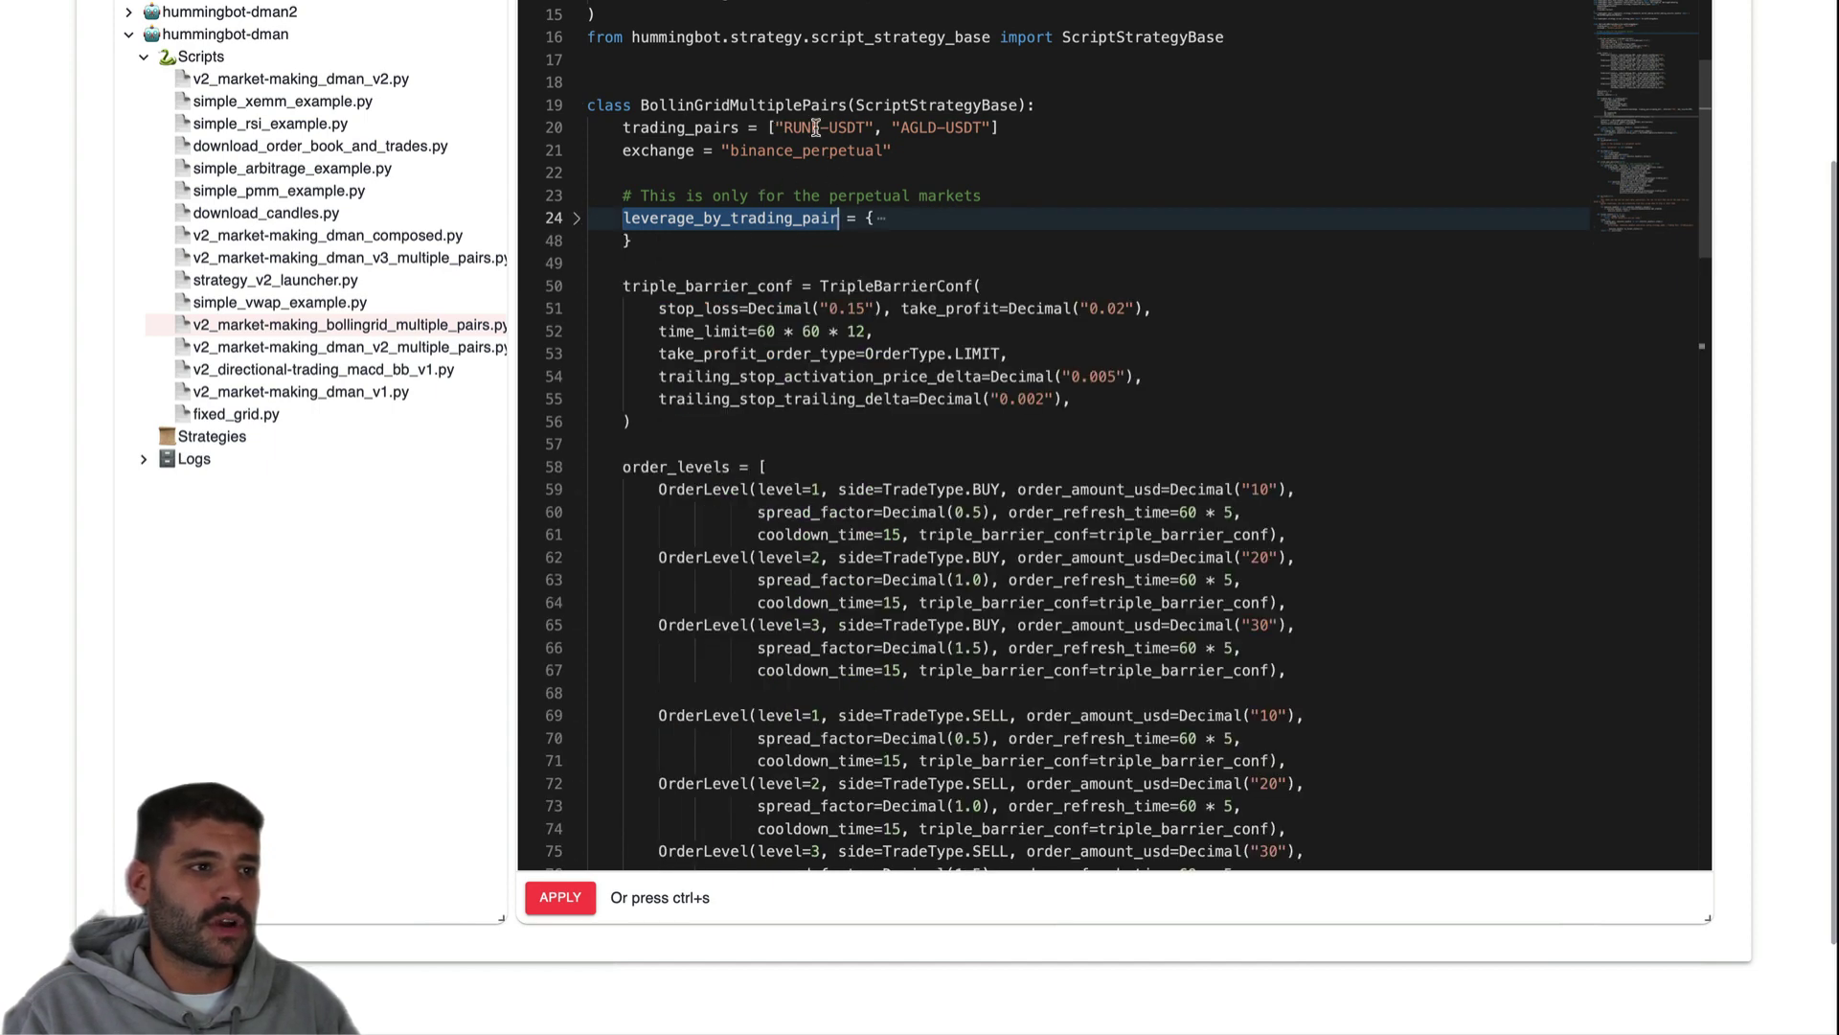
double_click(767, 151)
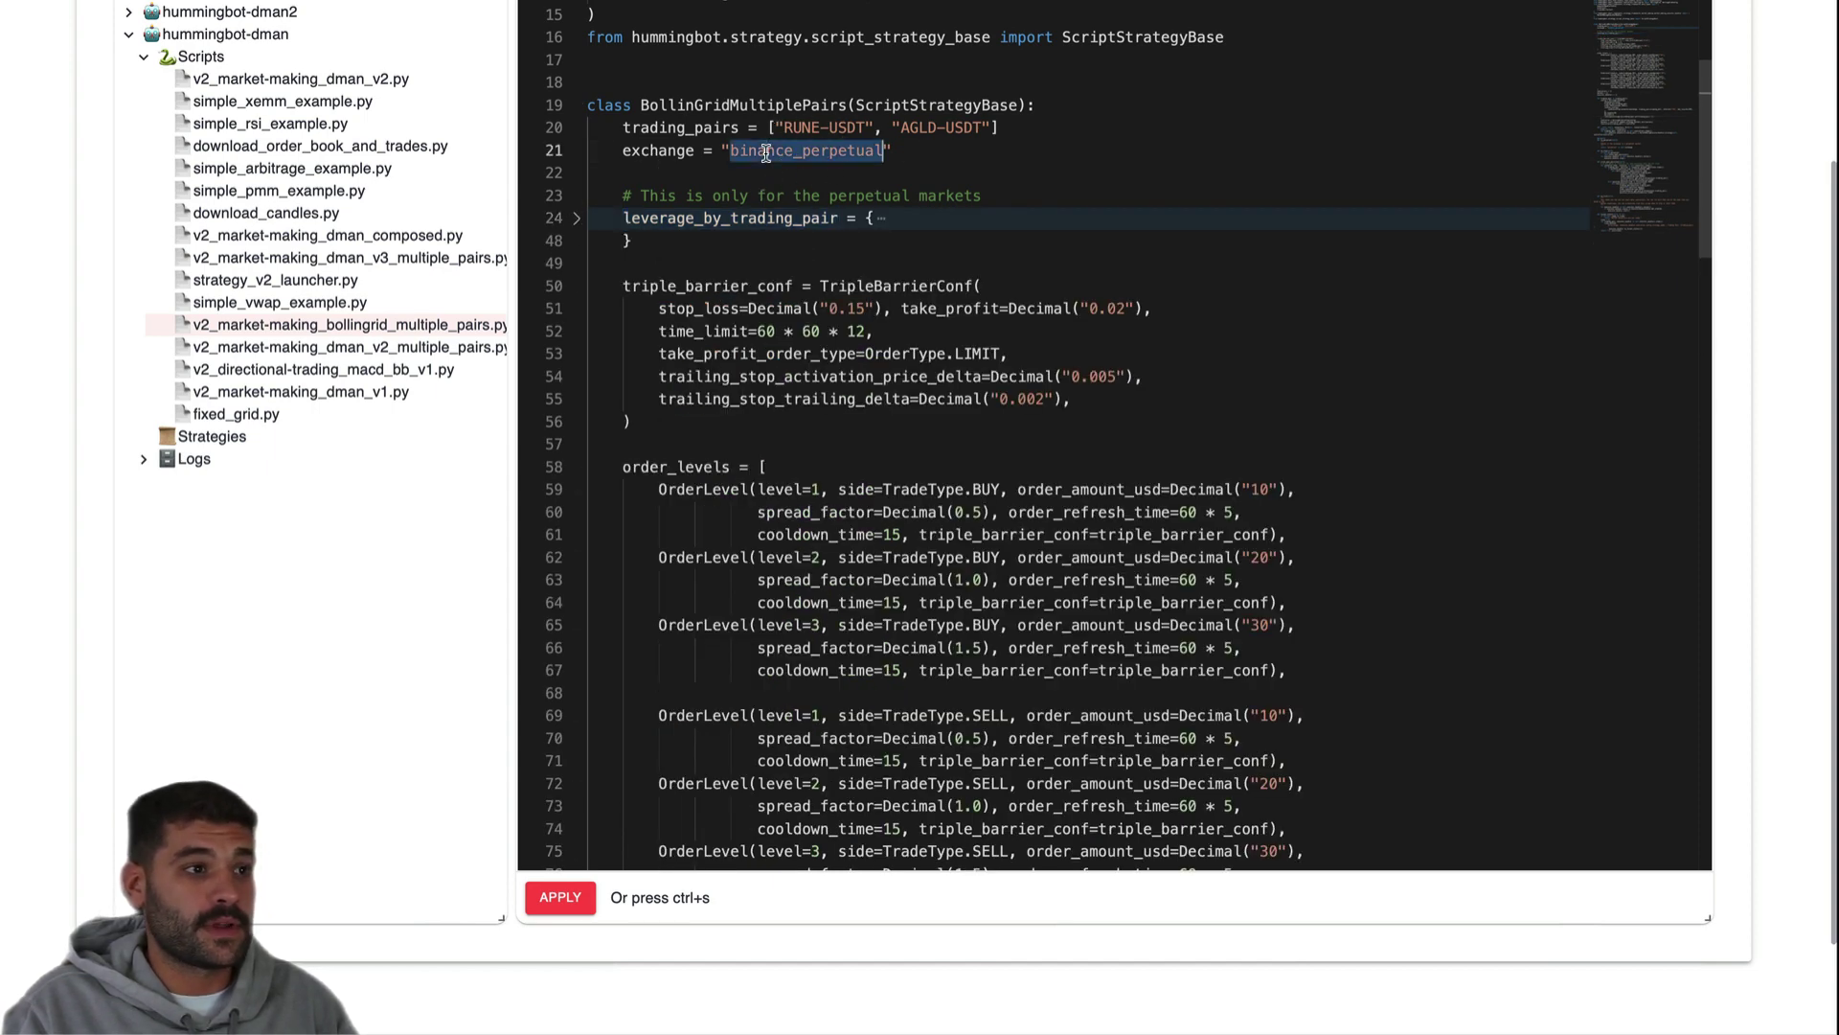
scroll(965, 295, up, 5)
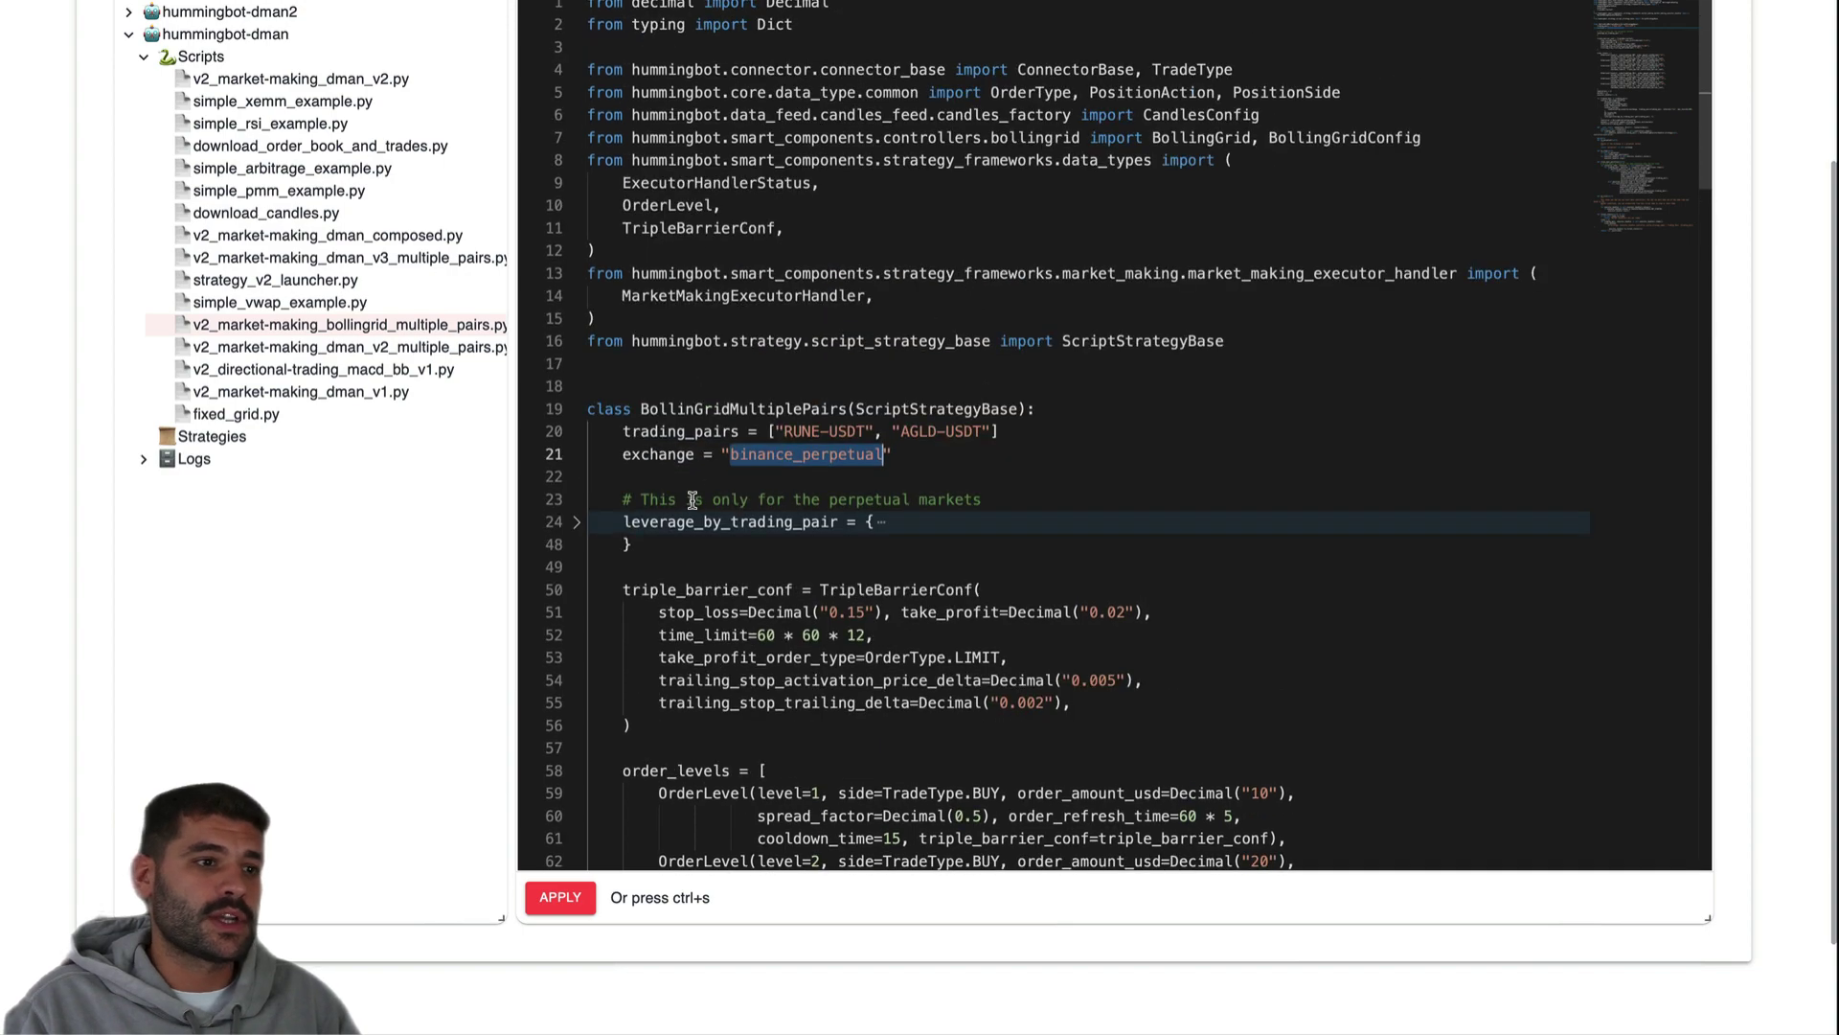
scroll(328, 542, up, 3)
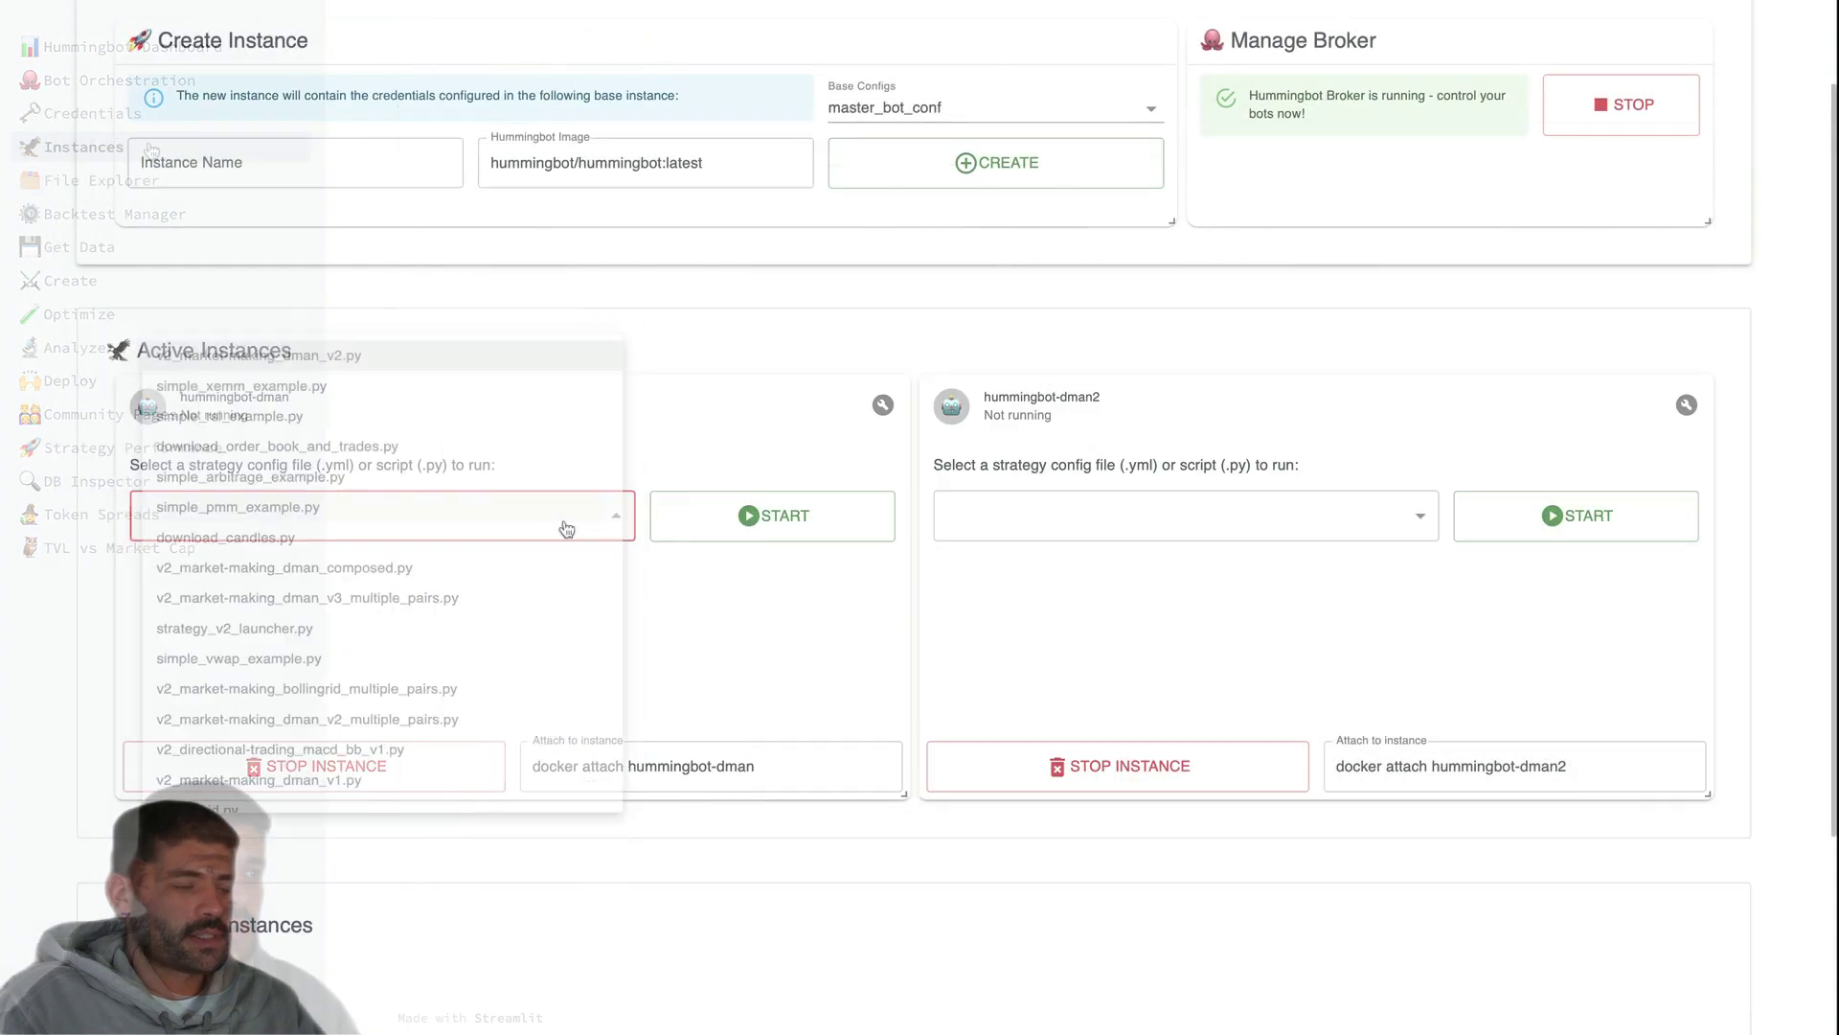
Start hummingbot-dman running the v2_market-making_bollingrid_multiple_pairs.py script.
click(322, 702)
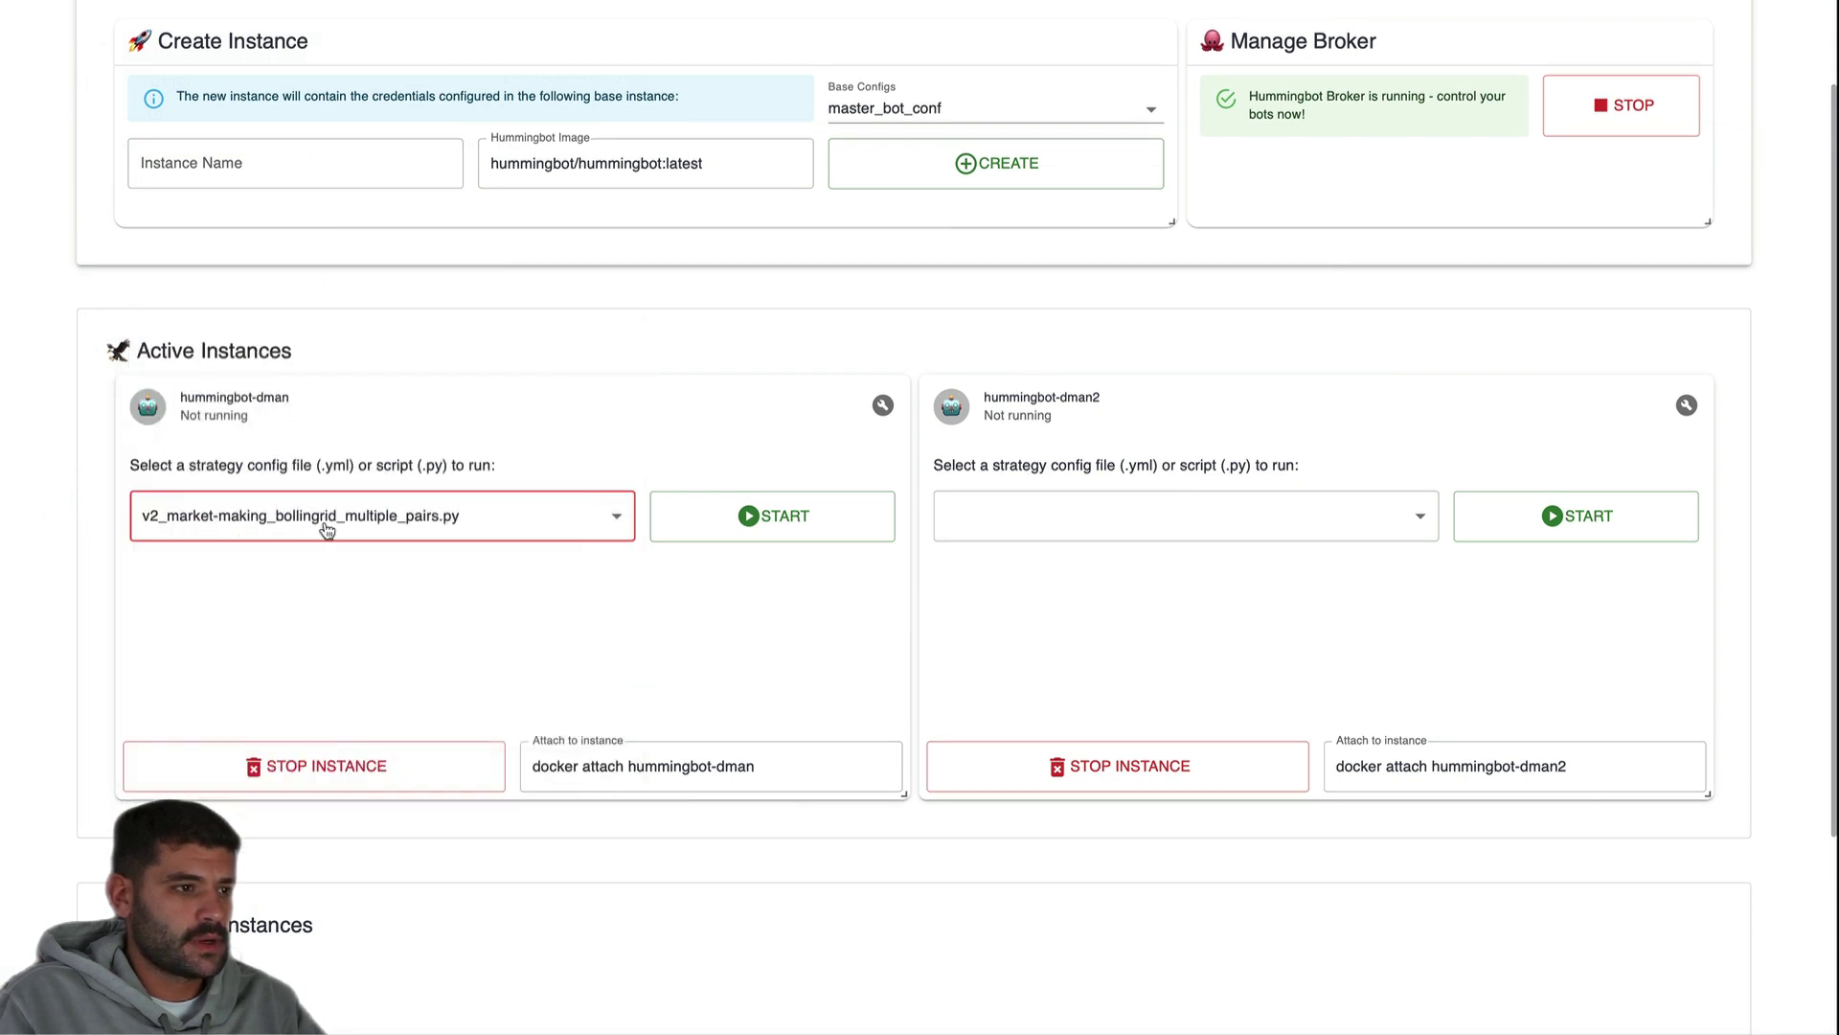
click(337, 640)
click(723, 527)
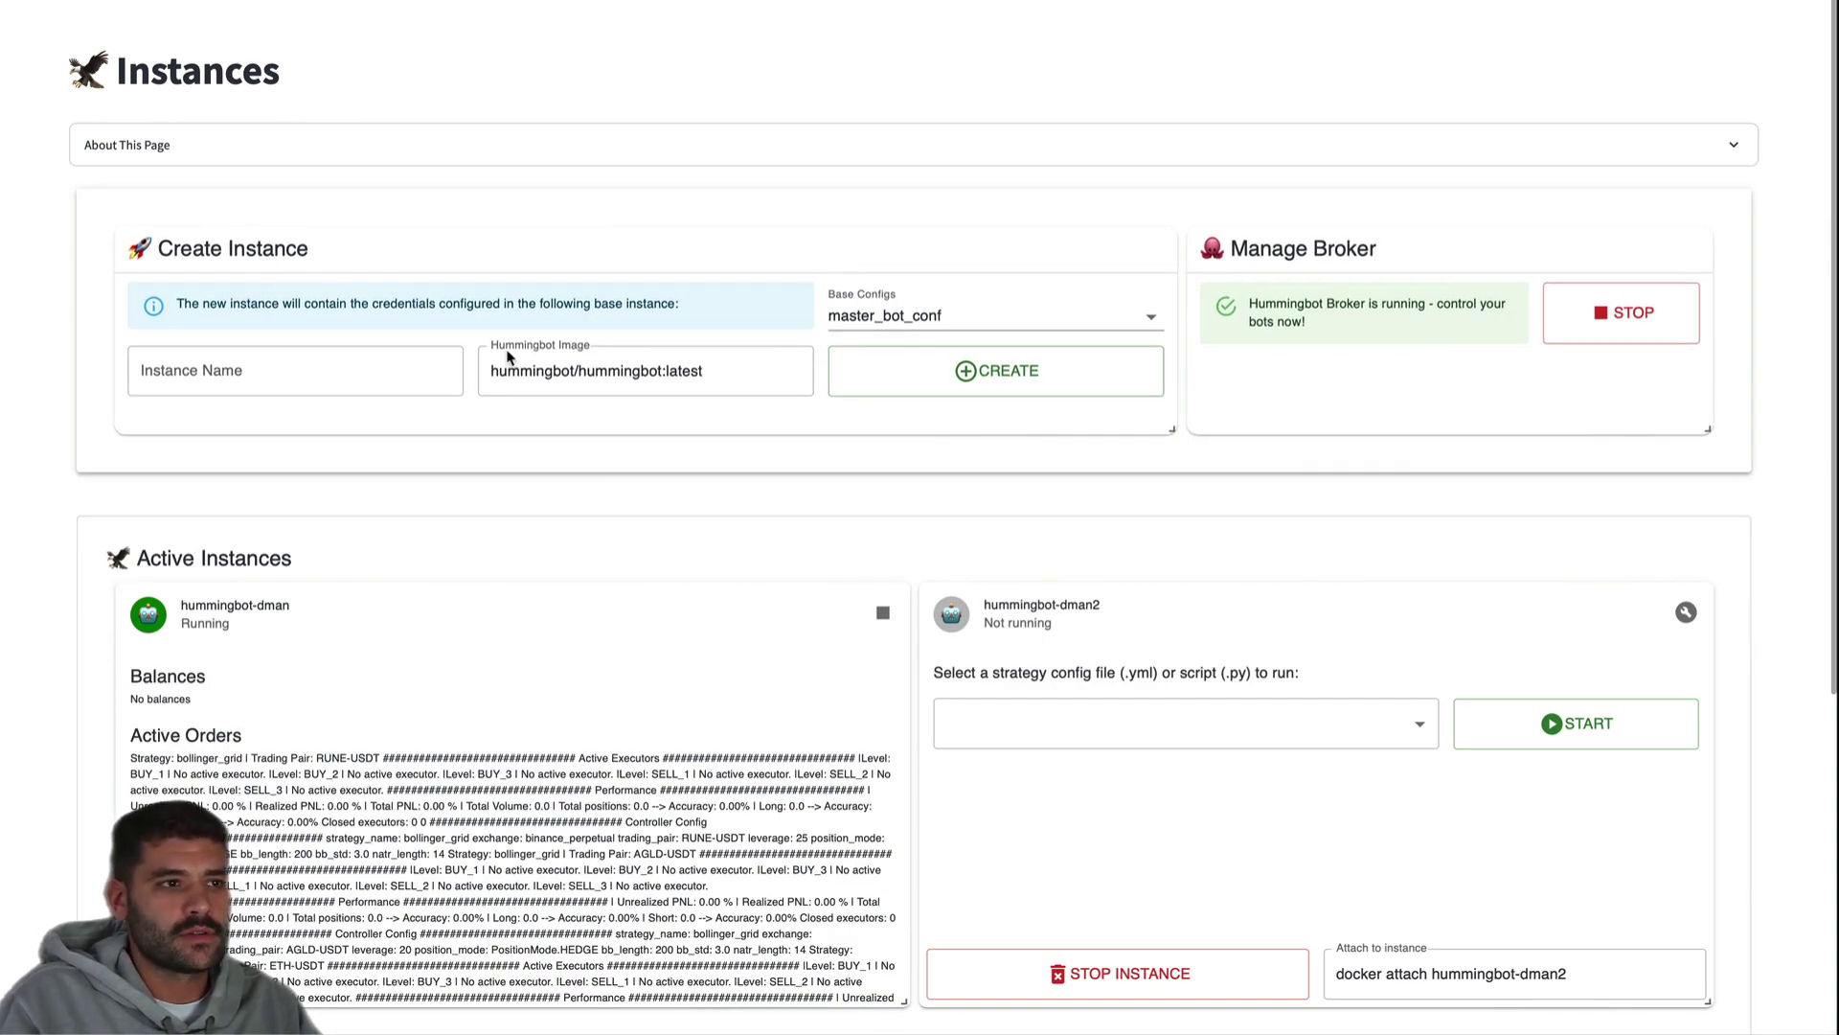
scroll(664, 788, down, 5)
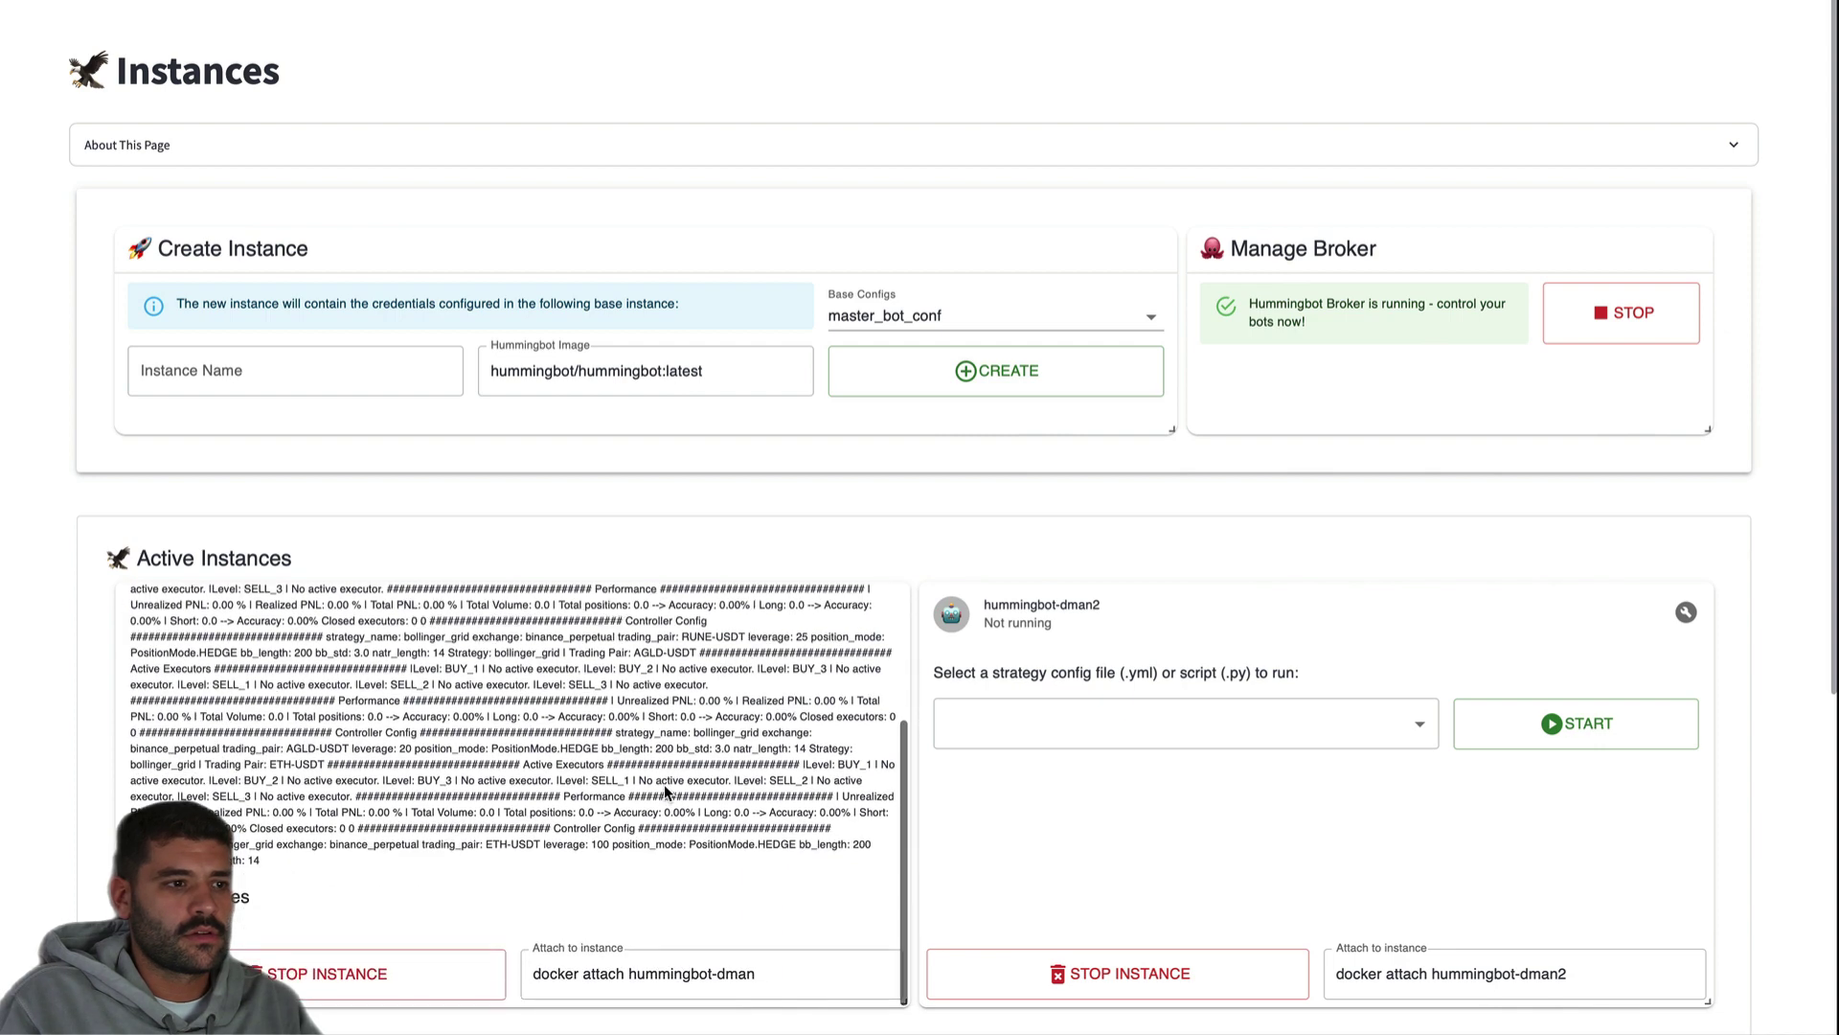
scroll(663, 783, up, 5)
scroll(987, 937, down, 2)
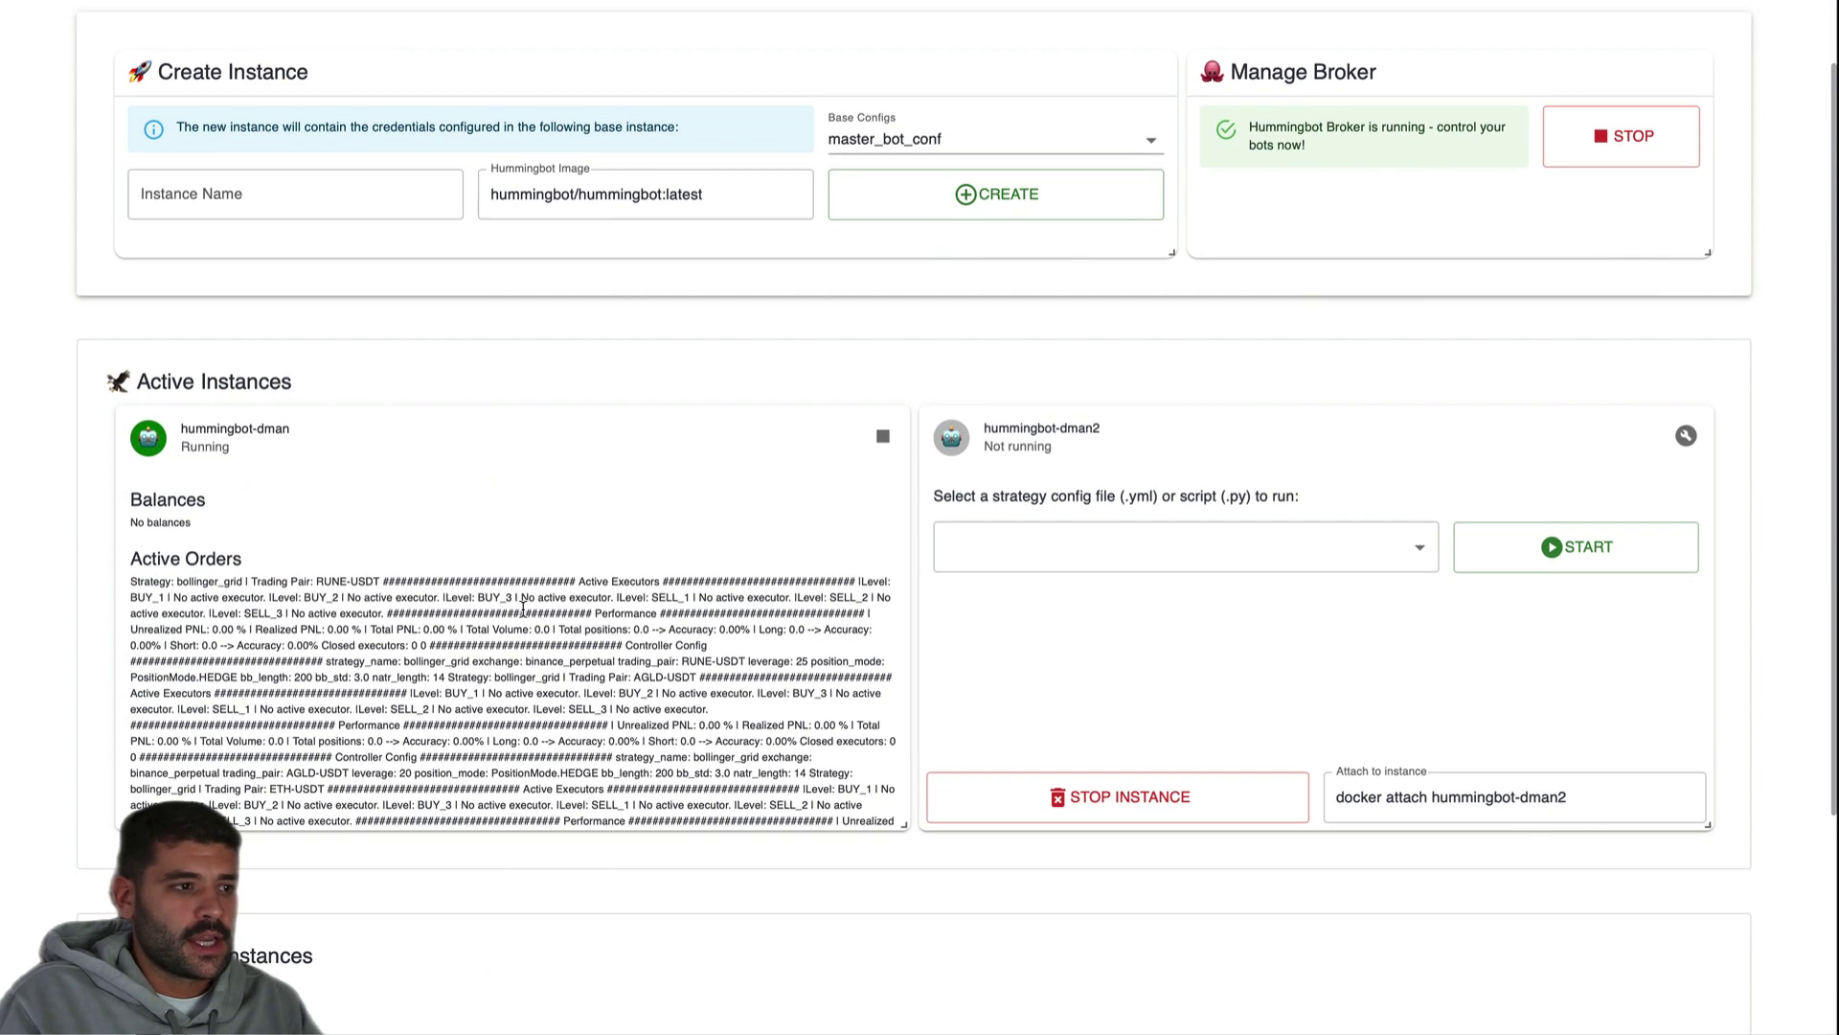
scroll(523, 607, down, 2)
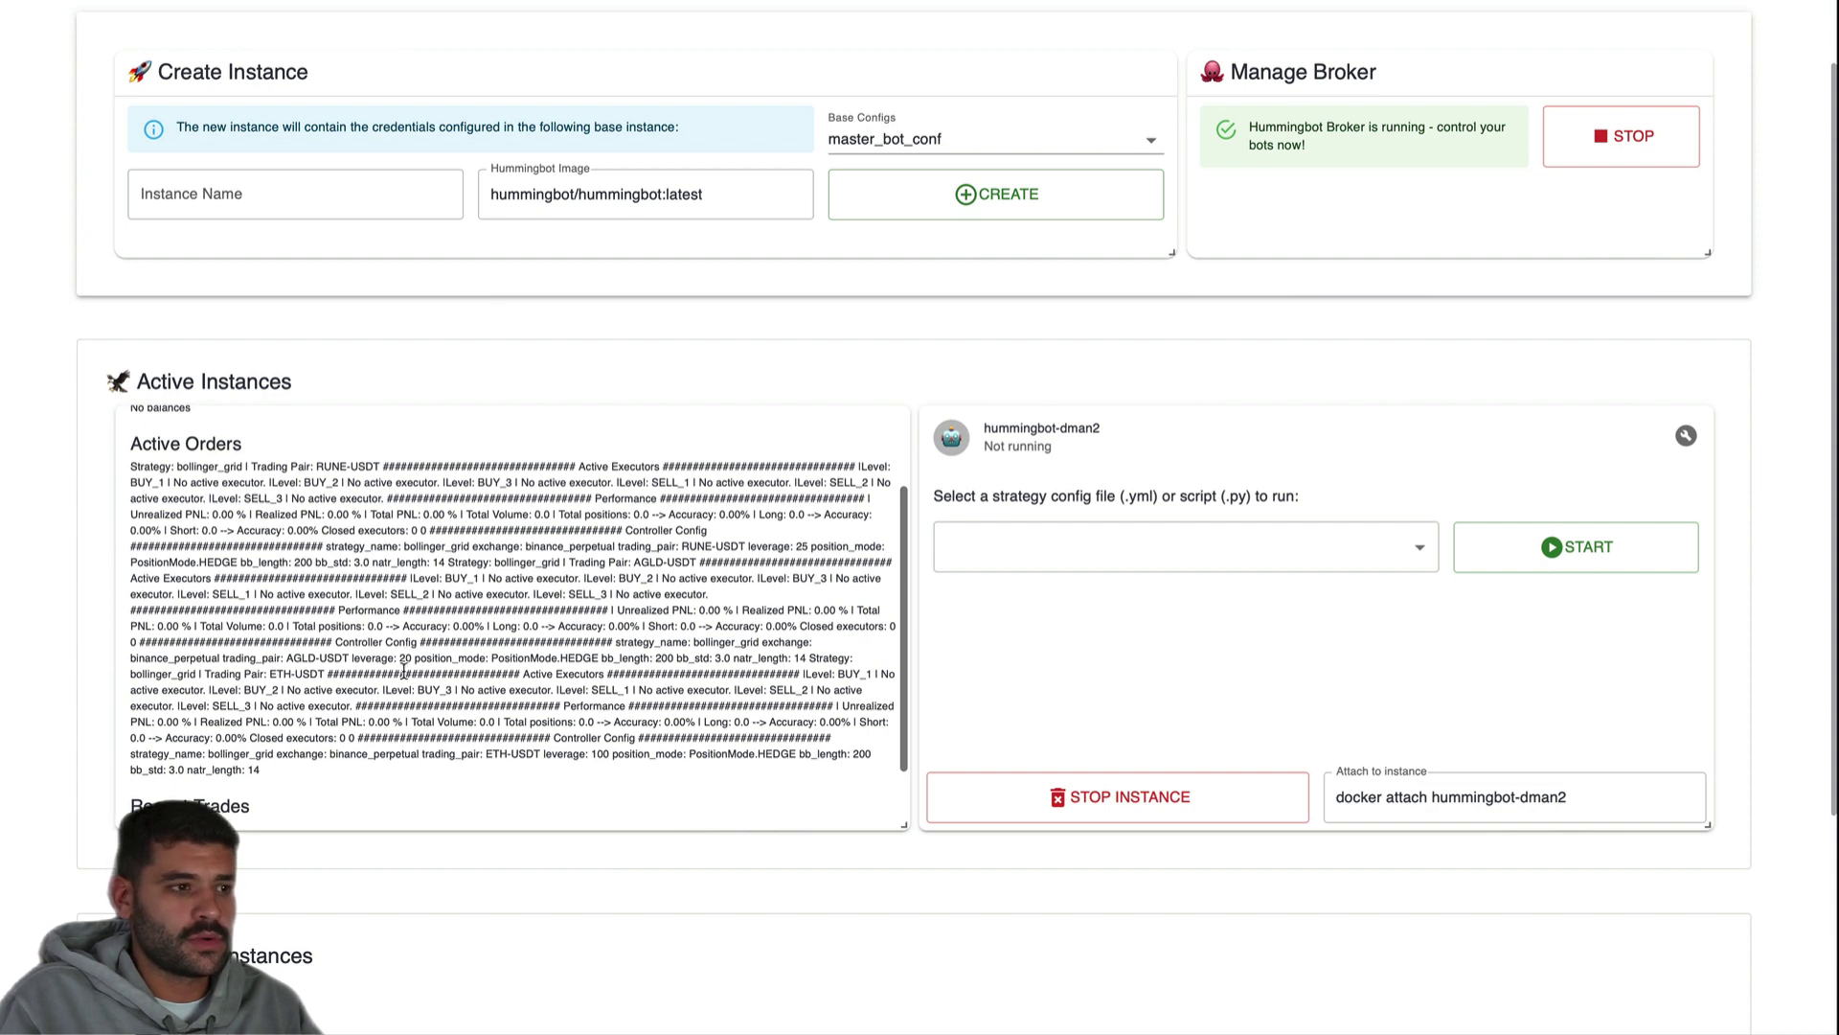
scroll(403, 673, down, 2)
scroll(403, 677, up, 4)
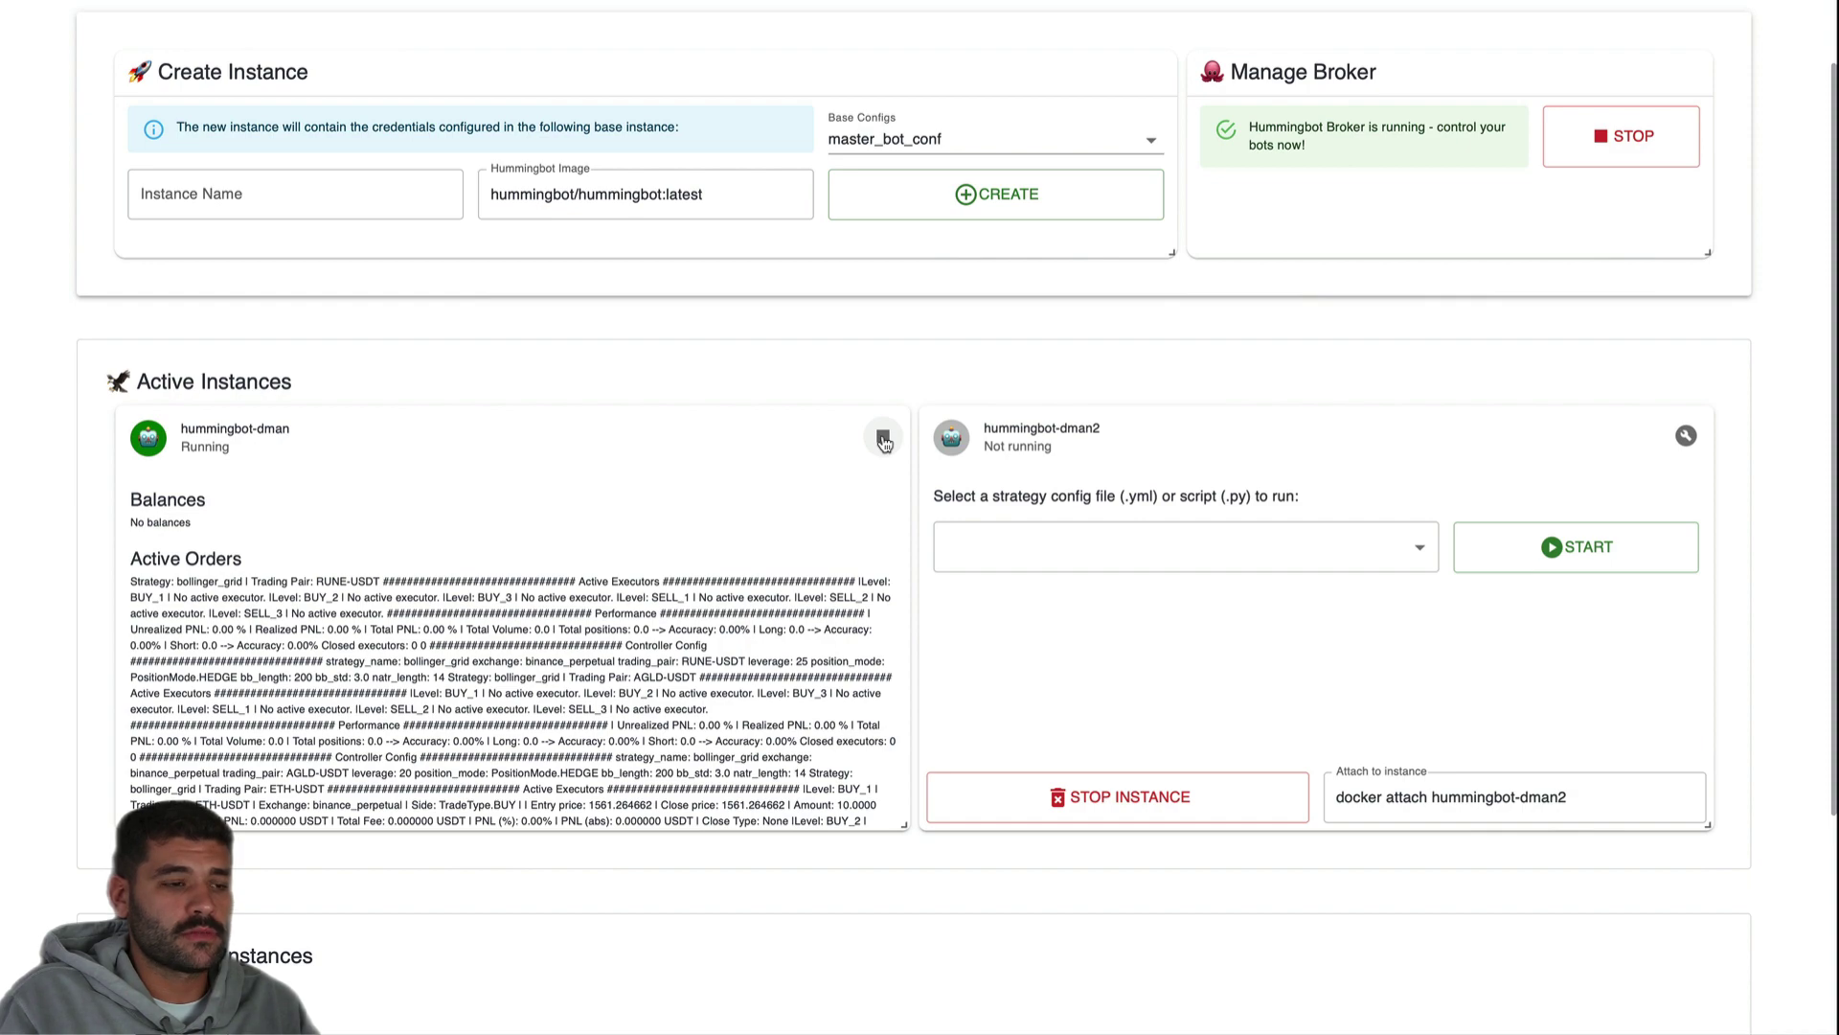
scroll(575, 623, down, 5)
click(302, 752)
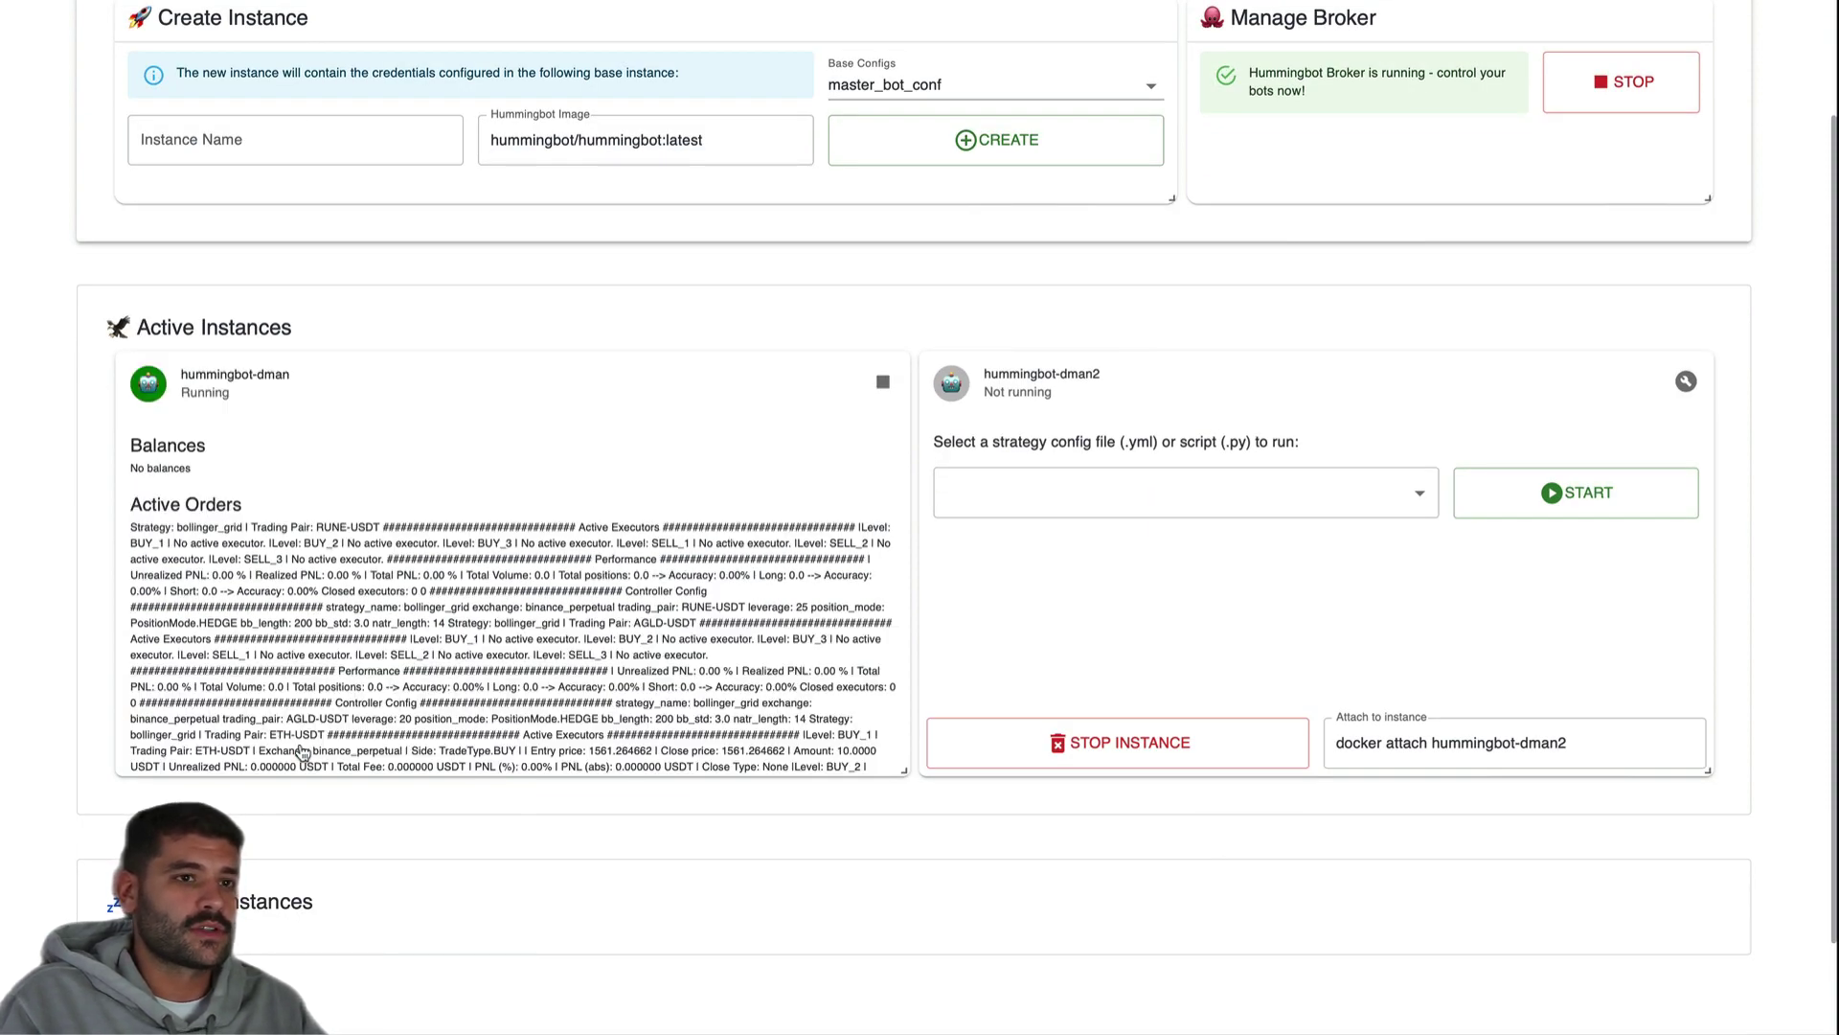
scroll(302, 752, down, 5)
click(278, 757)
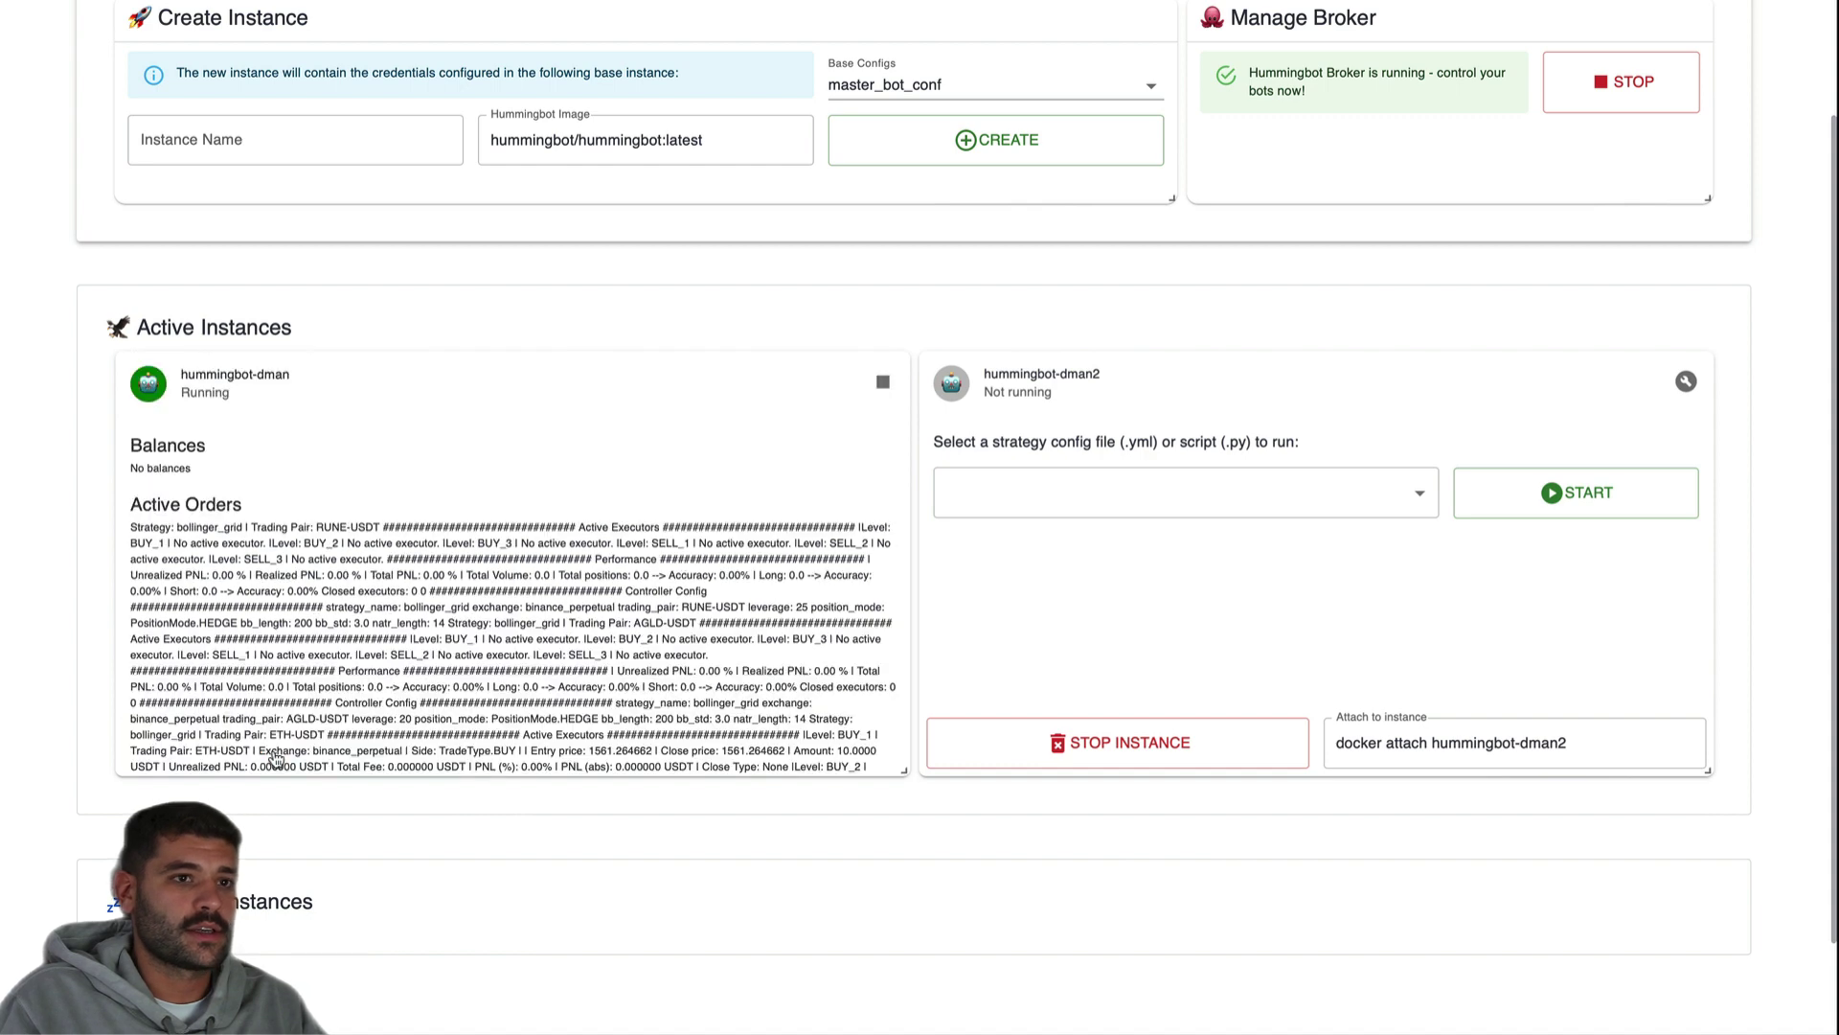